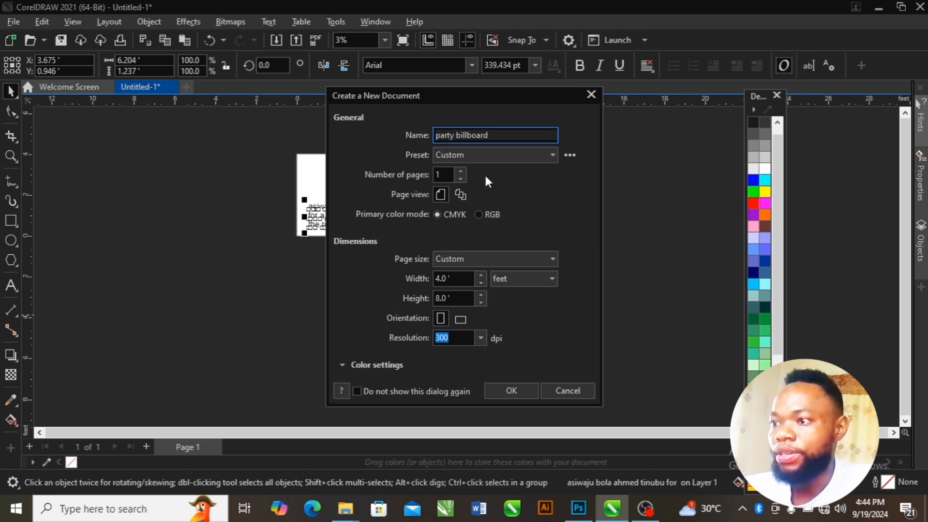
# Set the new document to CMYK color mode with a width of 4 feet and a height of 8 feet.
pyautogui.click(440, 216)
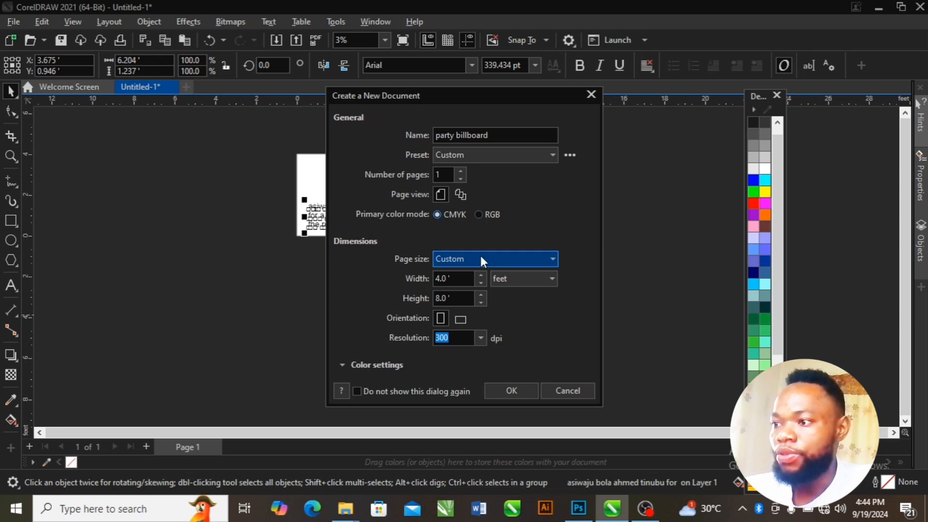
pyautogui.click(551, 279)
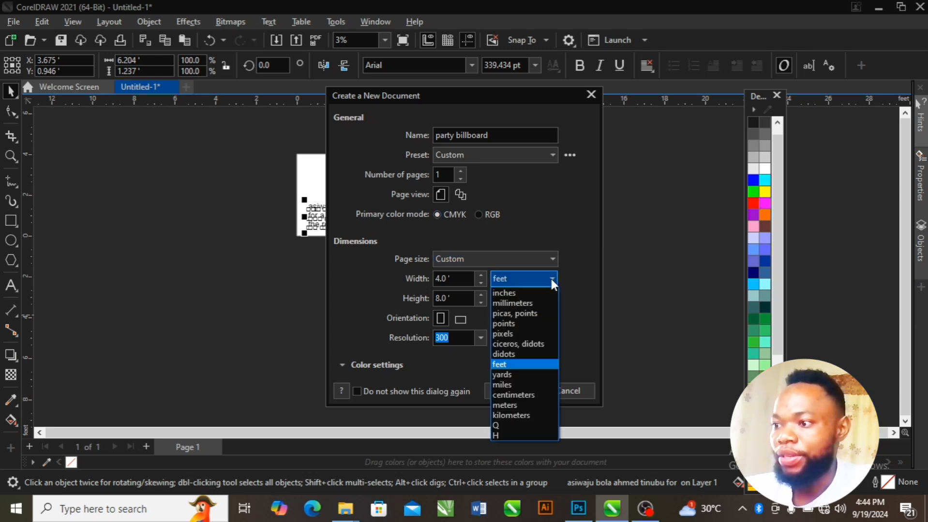
pyautogui.click(501, 366)
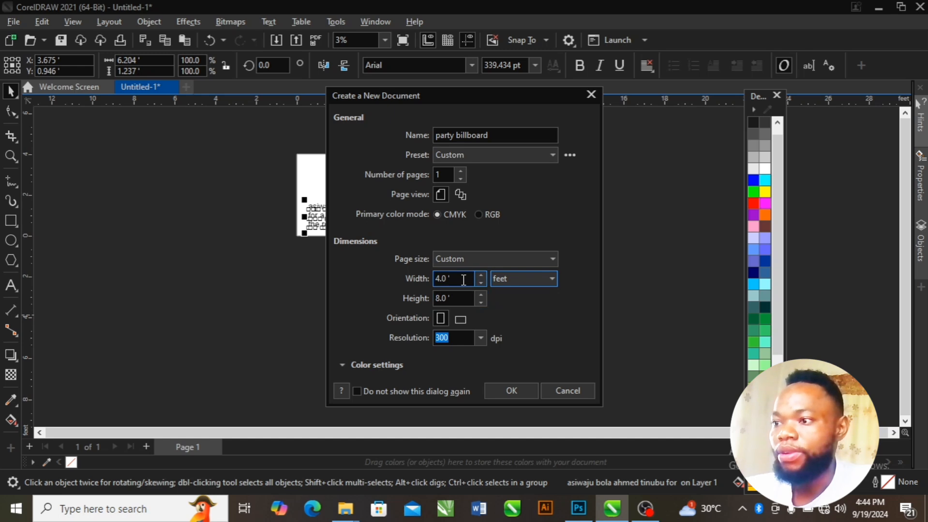
pyautogui.moveTo(460, 278); pyautogui.dragTo(431, 280)
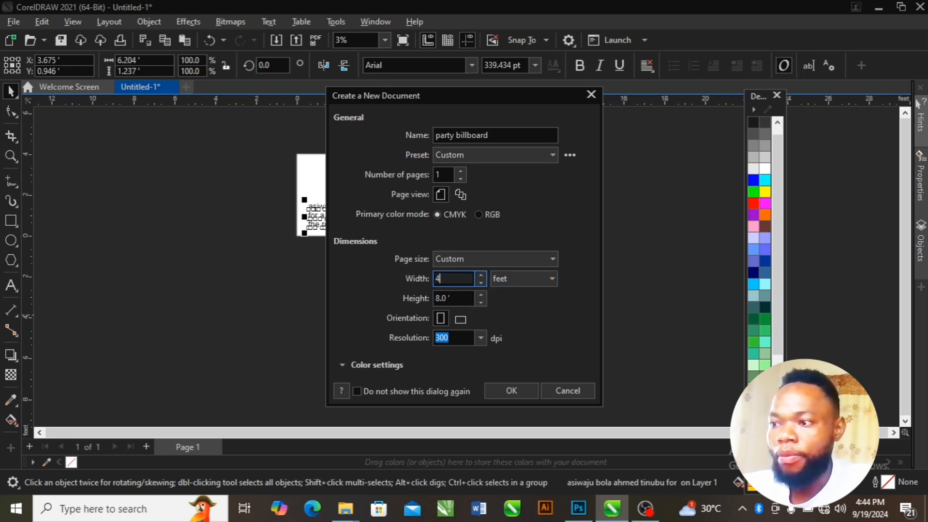
pyautogui.write('4')
pyautogui.press('Tab')
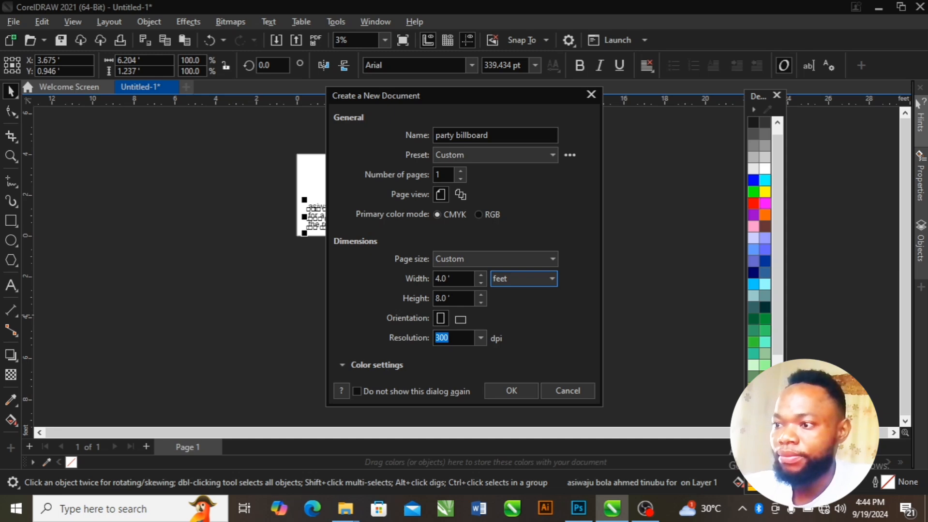
pyautogui.press('Tab')
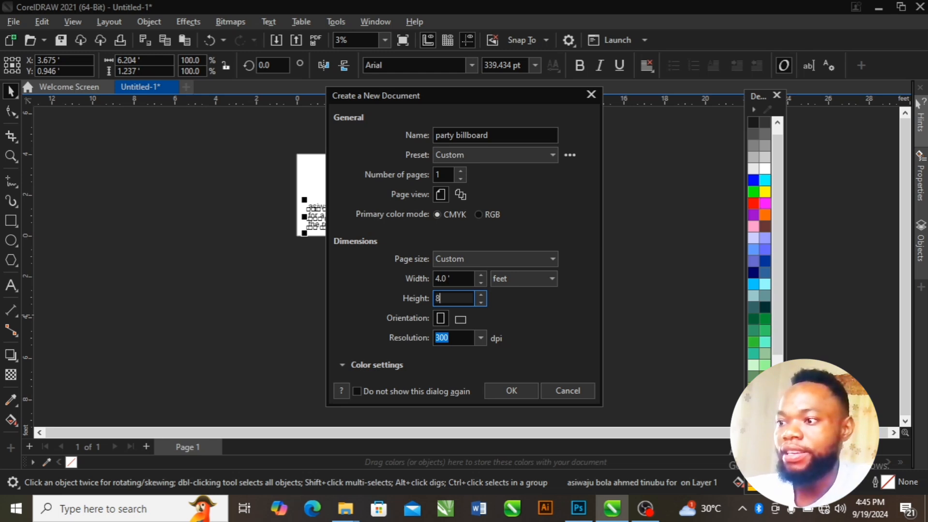
# Set the resolution to 300 dpi and create the party billboard document.
pyautogui.click(479, 338)
pyautogui.click(453, 351)
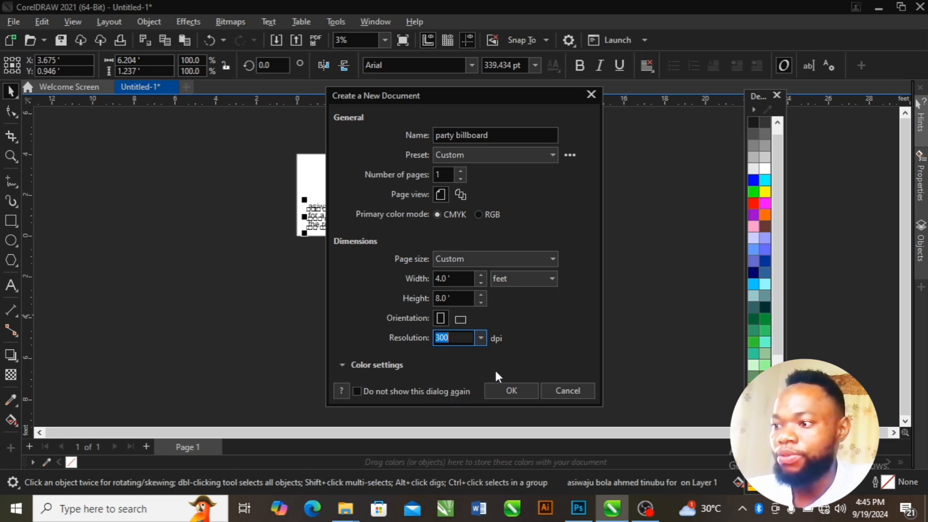
pyautogui.click(510, 390)
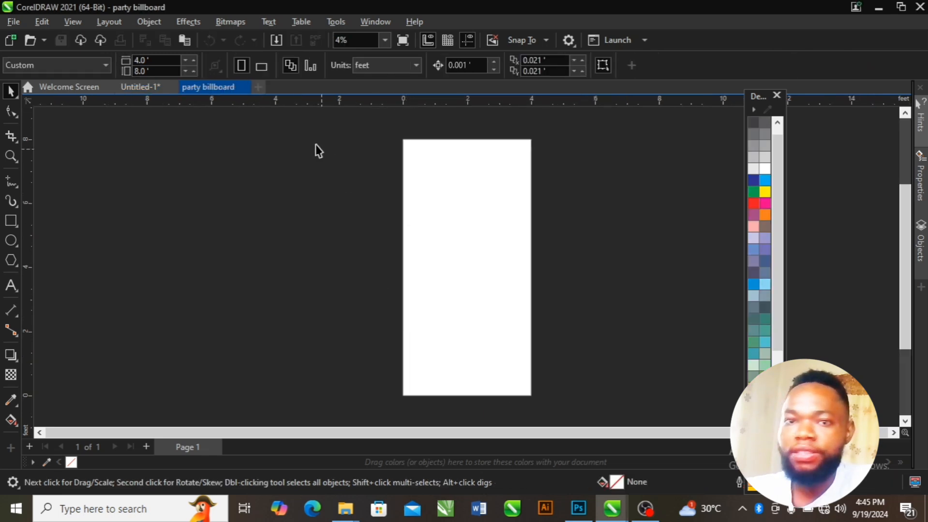
# Switch the billboard page to landscape orientation.
pyautogui.click(262, 67)
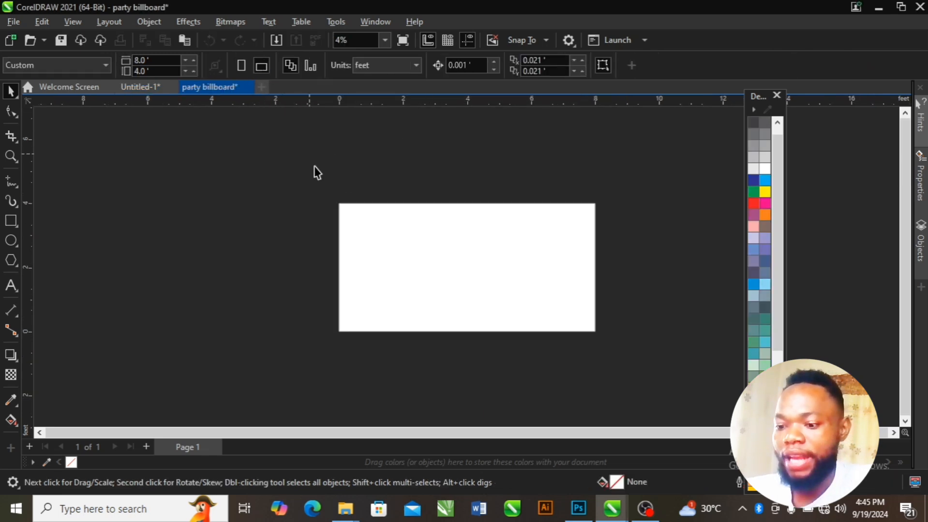
pyautogui.press('z')
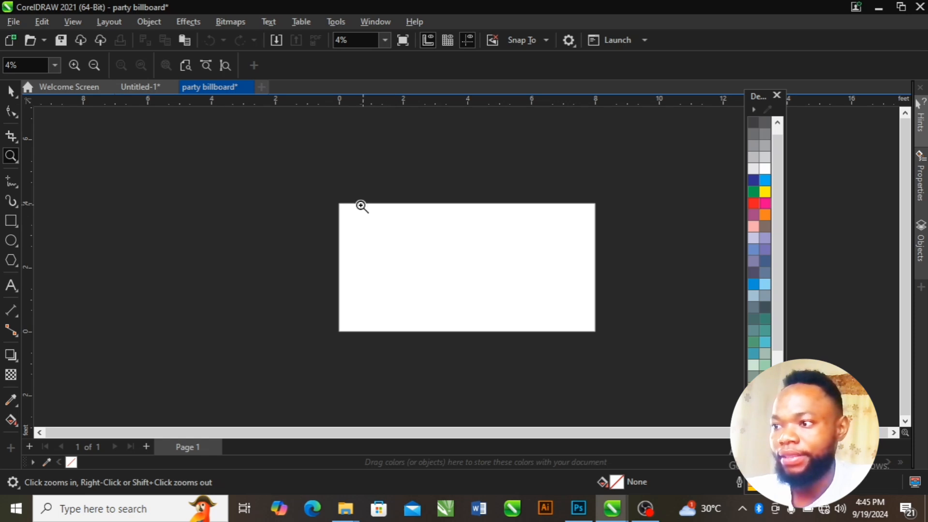
pyautogui.moveTo(330, 197); pyautogui.dragTo(637, 339)
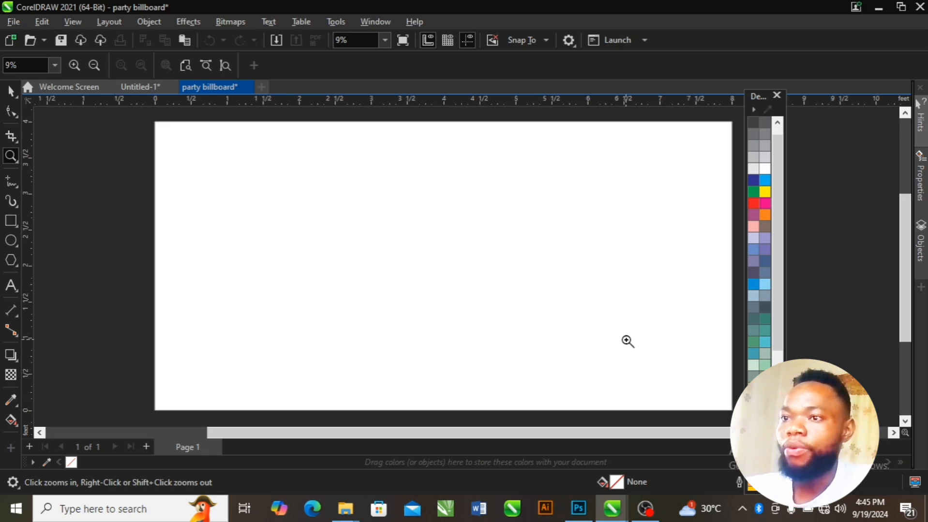
pyautogui.press('space')
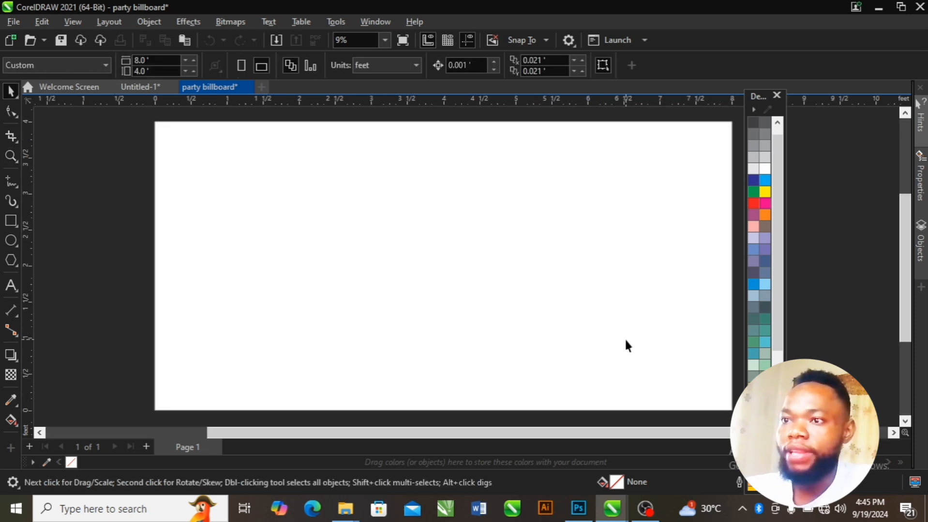
# Copy the three-line campaign text from Untitled-1 into the party billboard document and place it around the middle of the page.
pyautogui.click(141, 86)
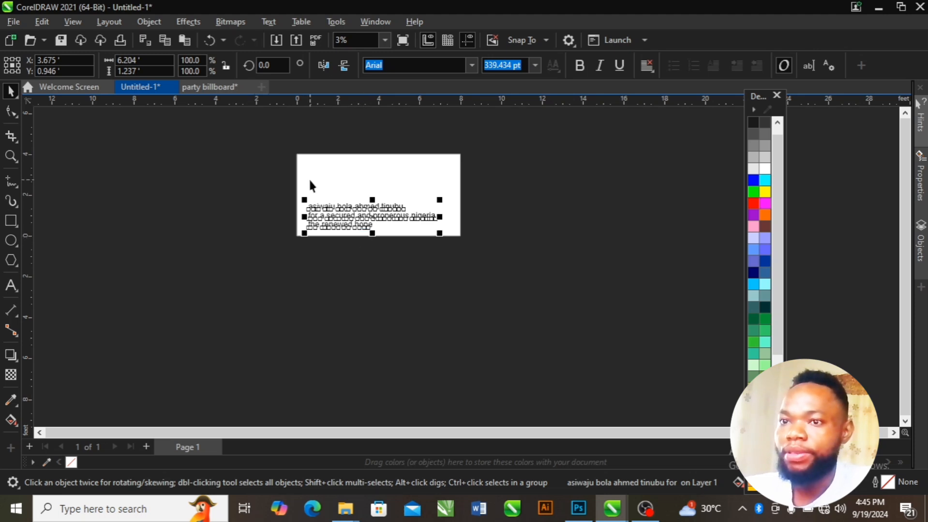
pyautogui.click(222, 88)
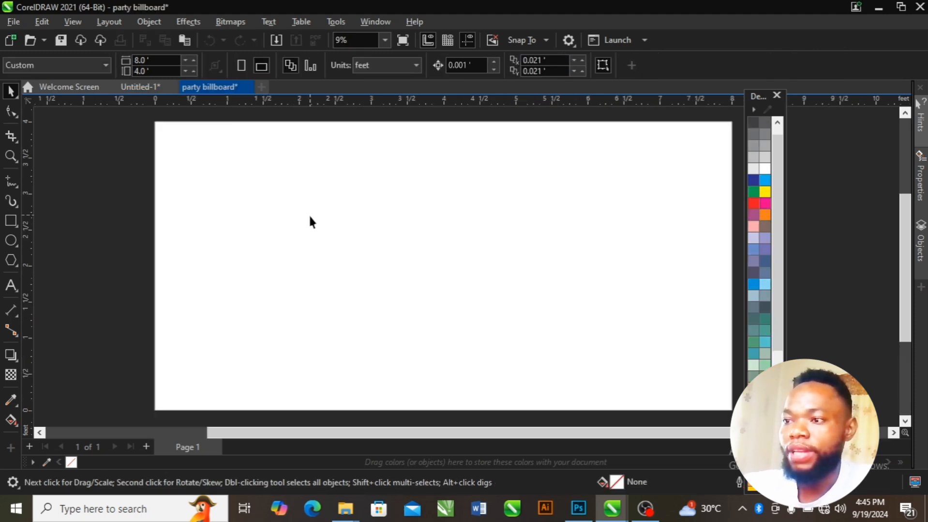
pyautogui.hotkey('ctrl', 'v')
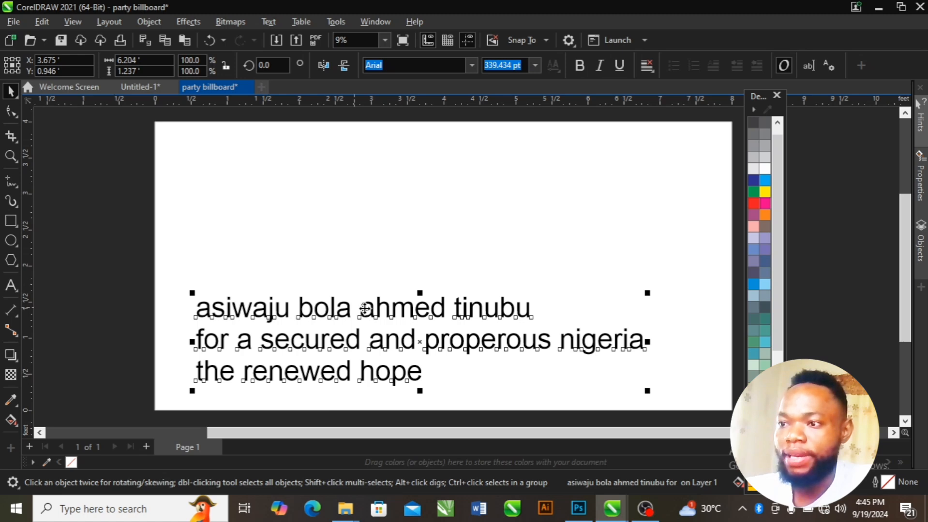
pyautogui.moveTo(365, 308); pyautogui.dragTo(422, 259)
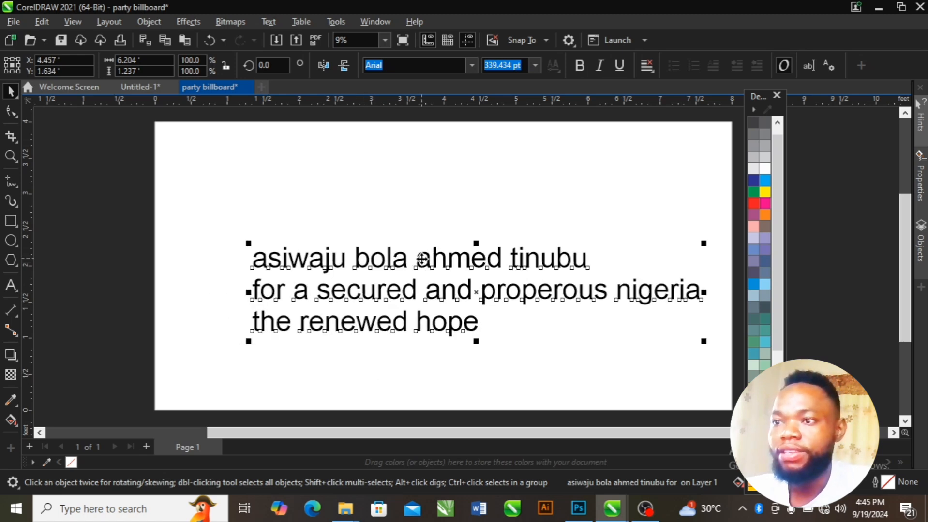
# Draw a rectangle about 6.8 by 3.6 feet starting from the page's upper-left corner.
pyautogui.click(11, 220)
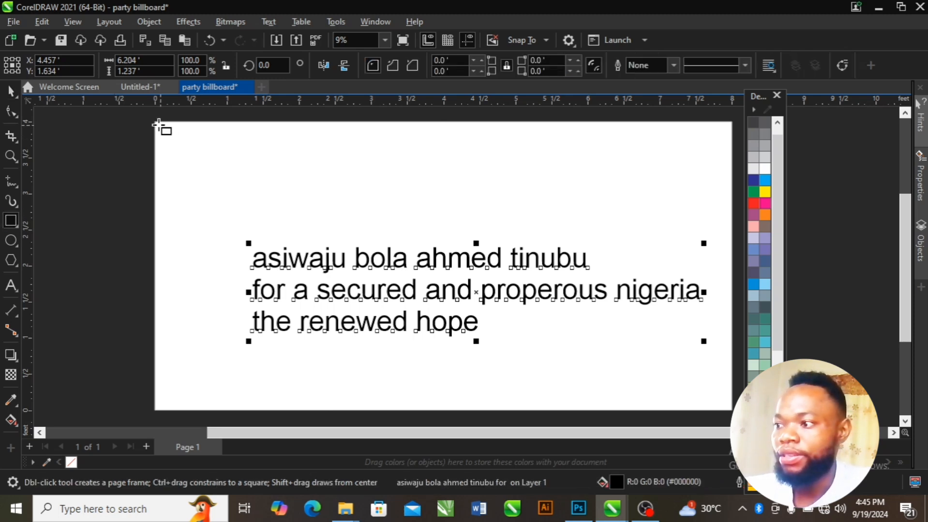
pyautogui.moveTo(156, 122); pyautogui.dragTo(647, 383)
pyautogui.press('space')
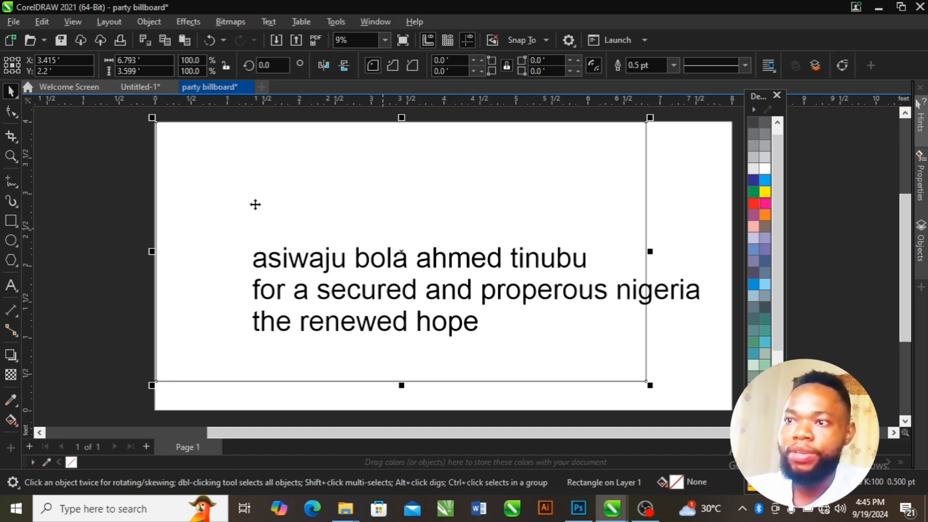
# Resize the rectangle to 8 by 4 feet and center it on the page.
pyautogui.moveTo(144, 60); pyautogui.dragTo(110, 59)
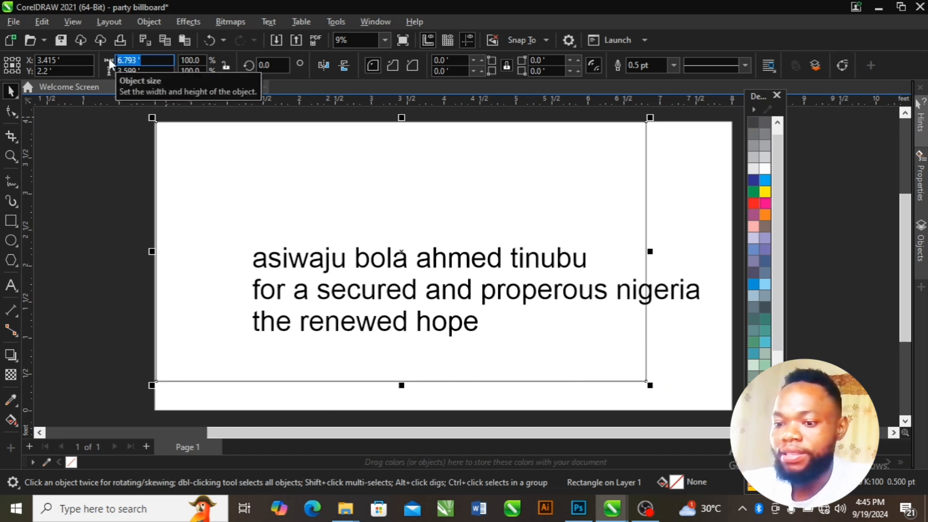
pyautogui.write('8')
pyautogui.press('Tab')
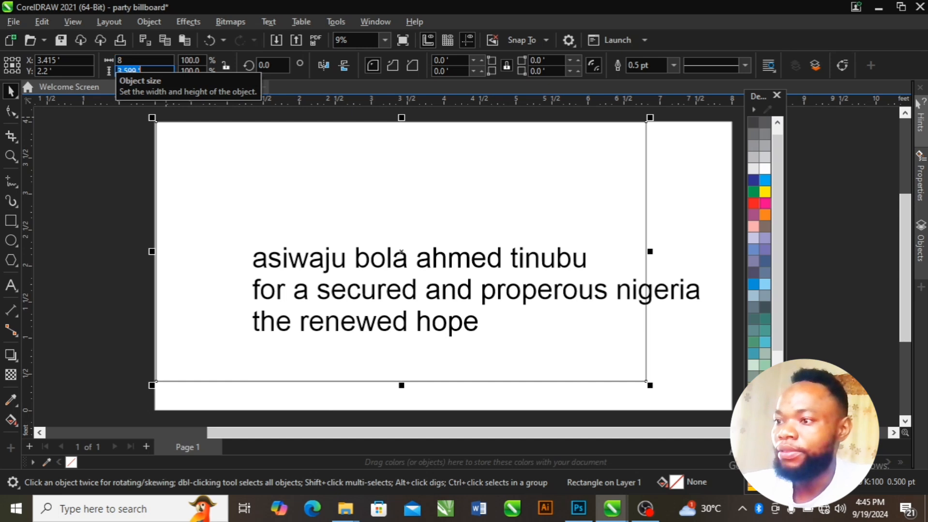
pyautogui.write('4')
pyautogui.press('Return')
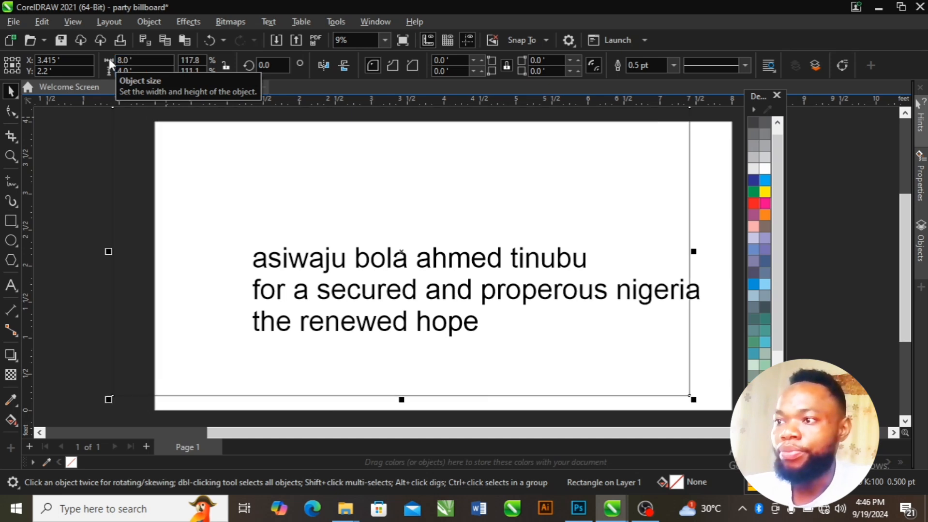
pyautogui.press('p')
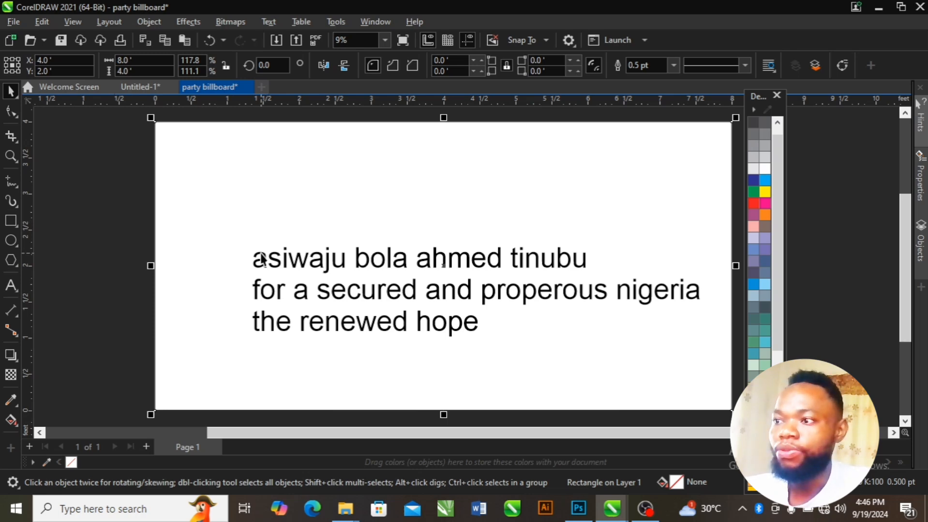
# Copy all five images from the PARTY BILL BOARD folder and paste them into the billboard document.
pyautogui.hotkey('alt', 'Tab')
pyautogui.hotkey('alt', 'Tab')
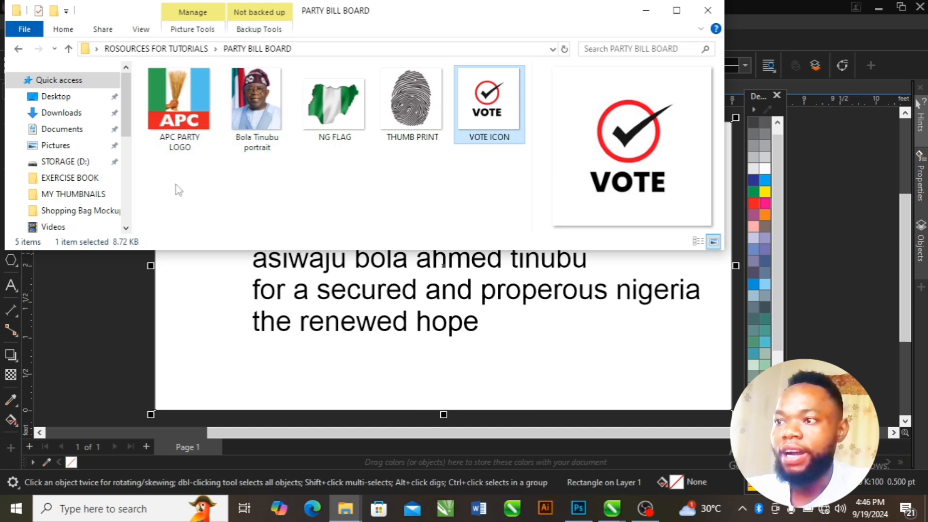
pyautogui.moveTo(158, 185); pyautogui.dragTo(509, 103)
pyautogui.hotkey('alt', 'Tab')
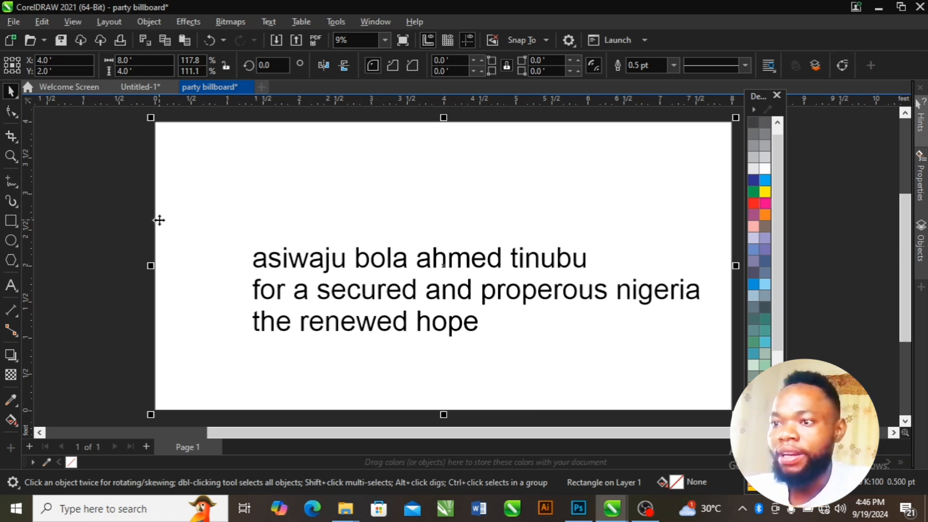
pyautogui.hotkey('ctrl', 'v')
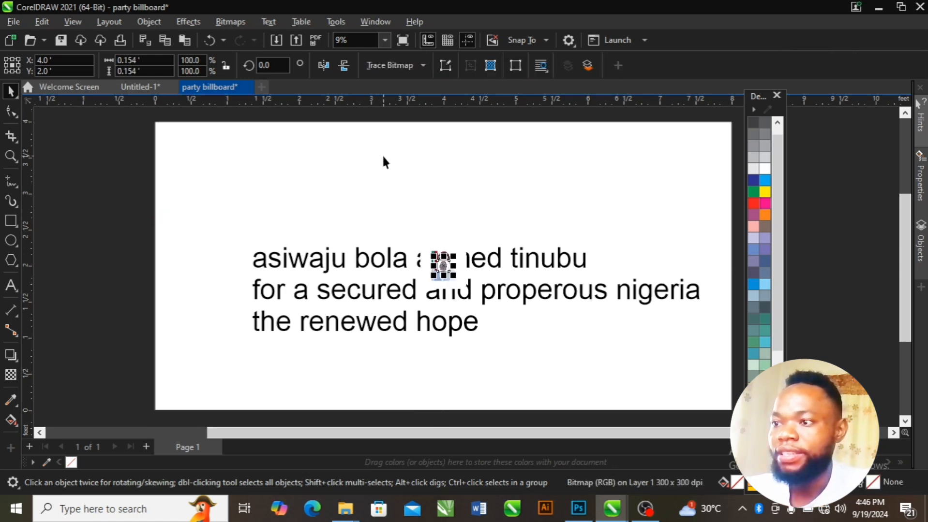
# PowerClip the campaign text and the five pasted images inside the page-sized rectangle.
pyautogui.moveTo(101, 191); pyautogui.dragTo(728, 366)
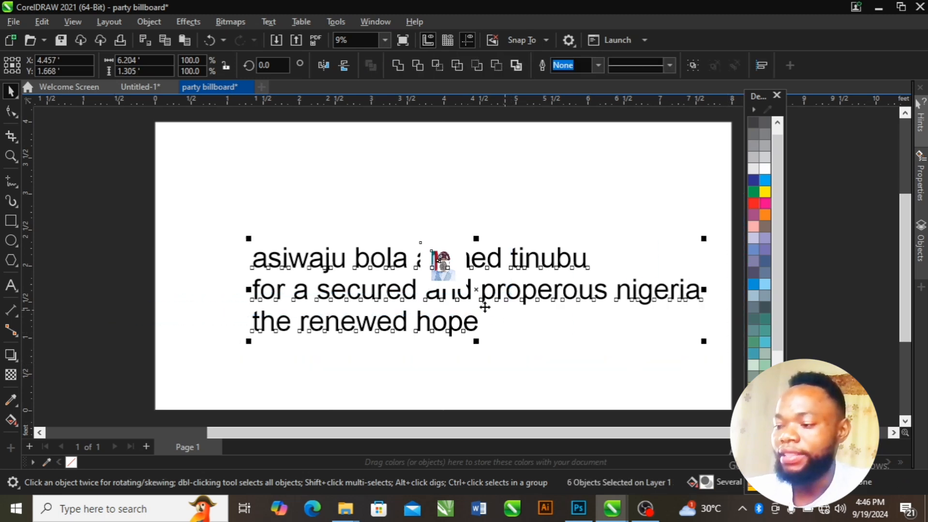
pyautogui.moveTo(484, 301); pyautogui.dragTo(513, 197)
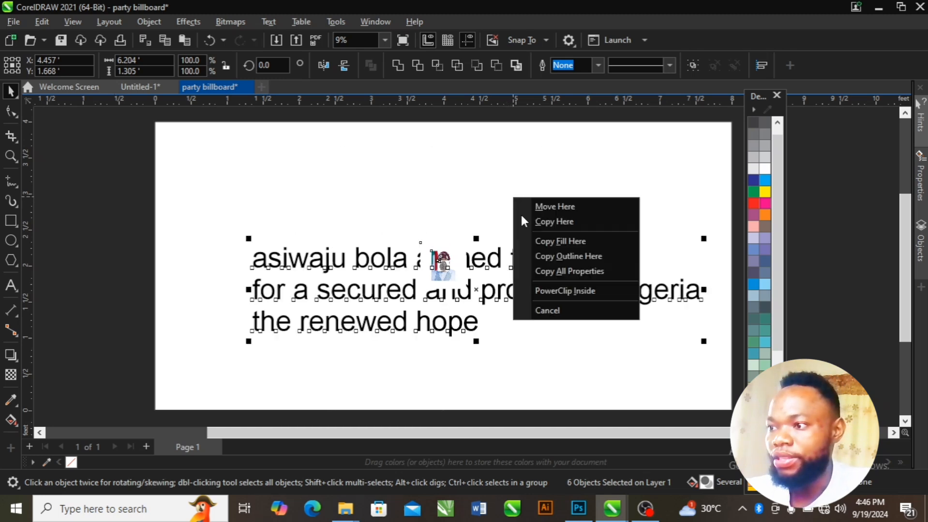
pyautogui.click(553, 291)
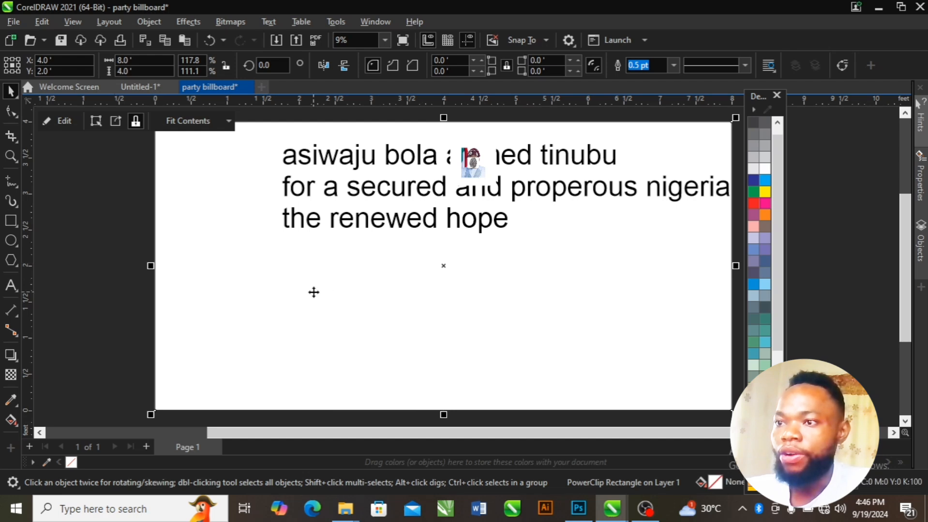
# Open the PowerClip contents for editing, shrink the campaign text to about 2.9 feet wide and move it off the images.
pyautogui.doubleClick(276, 279)
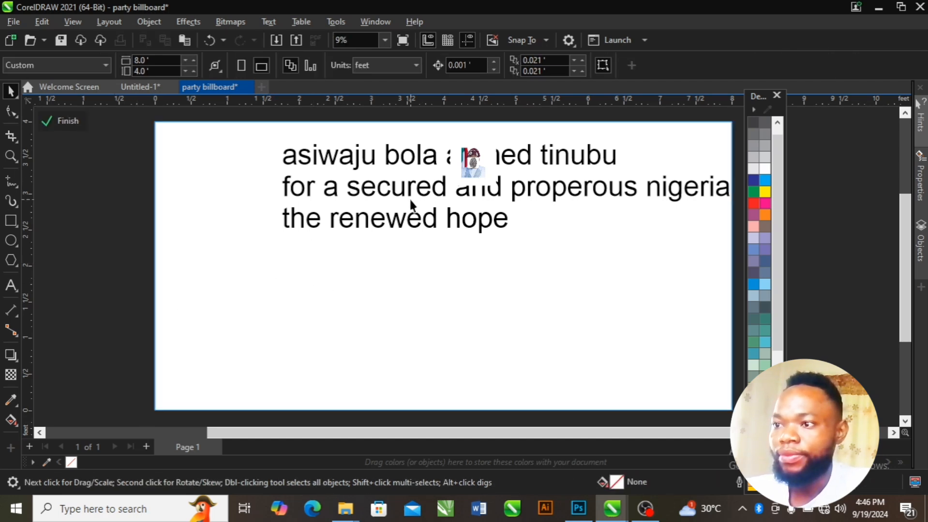
pyautogui.click(334, 194)
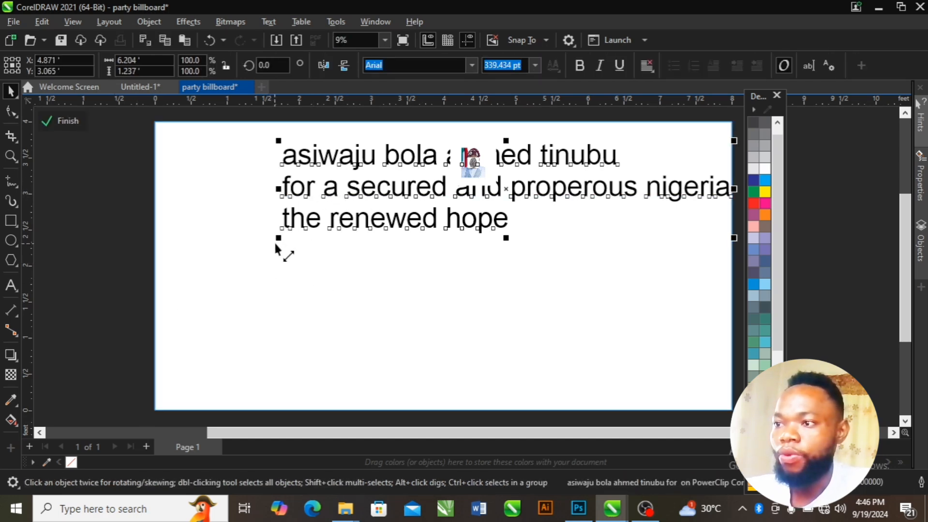
pyautogui.moveTo(282, 235); pyautogui.dragTo(358, 192)
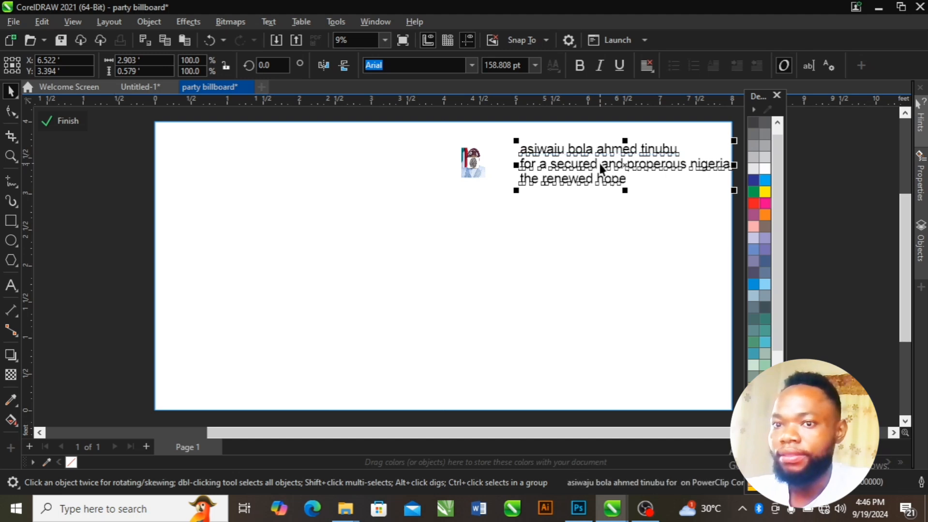
pyautogui.moveTo(604, 168); pyautogui.dragTo(176, 321)
# Move the stacked images to the lower middle of the page and the campaign text to the upper-right area.
pyautogui.moveTo(399, 232); pyautogui.dragTo(550, 121)
pyautogui.moveTo(485, 162); pyautogui.dragTo(492, 304)
pyautogui.moveTo(244, 326); pyautogui.dragTo(584, 176)
# Separate the portrait photo from the stacked images and place it in the page's lower-left area, enlarged to about 1.11 by 1.39 feet.
pyautogui.click(479, 314)
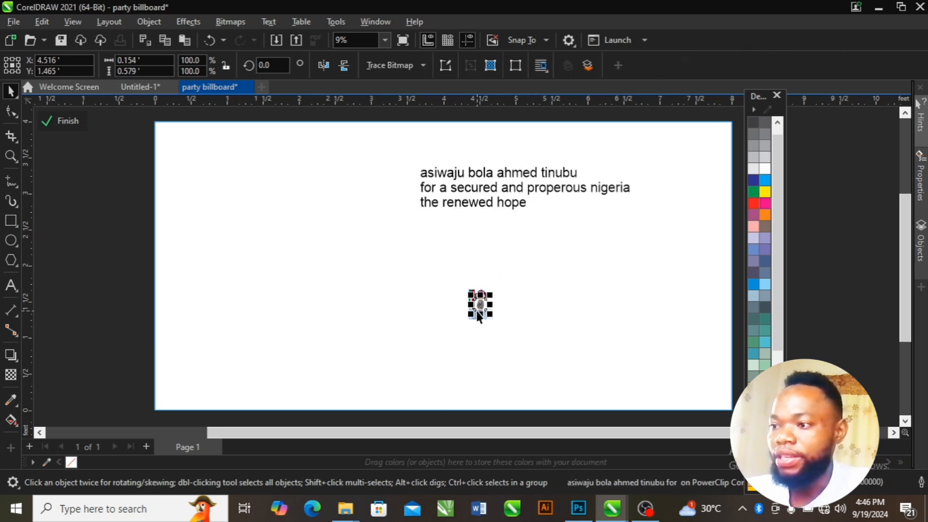
pyautogui.click(482, 315)
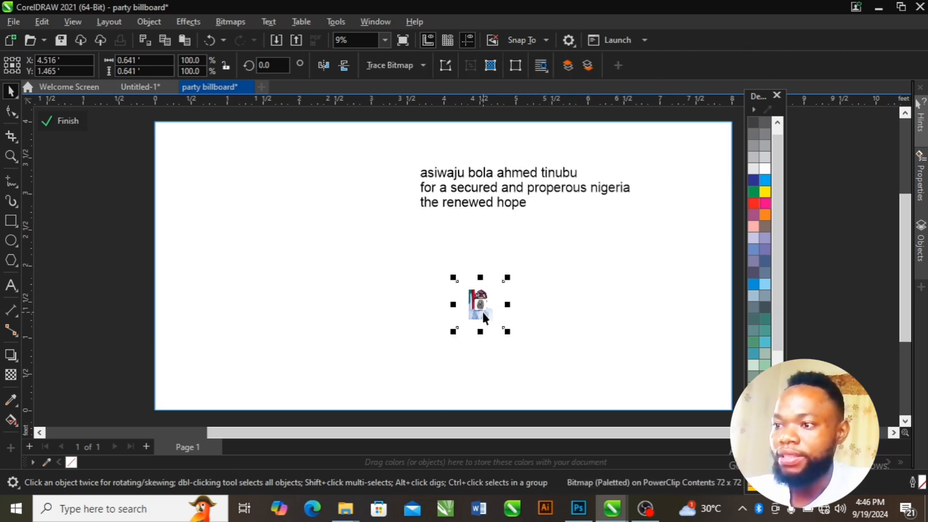
pyautogui.moveTo(483, 314); pyautogui.dragTo(295, 378)
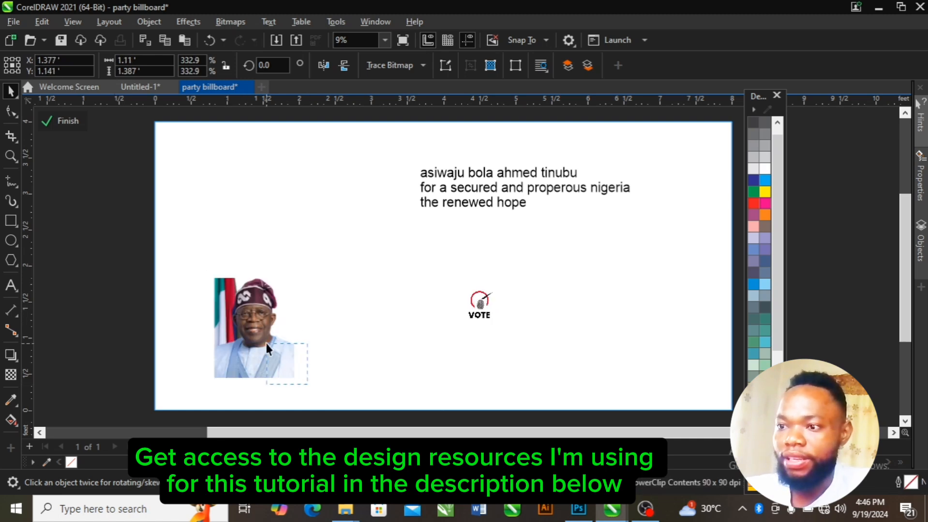
pyautogui.moveTo(245, 311); pyautogui.dragTo(227, 285)
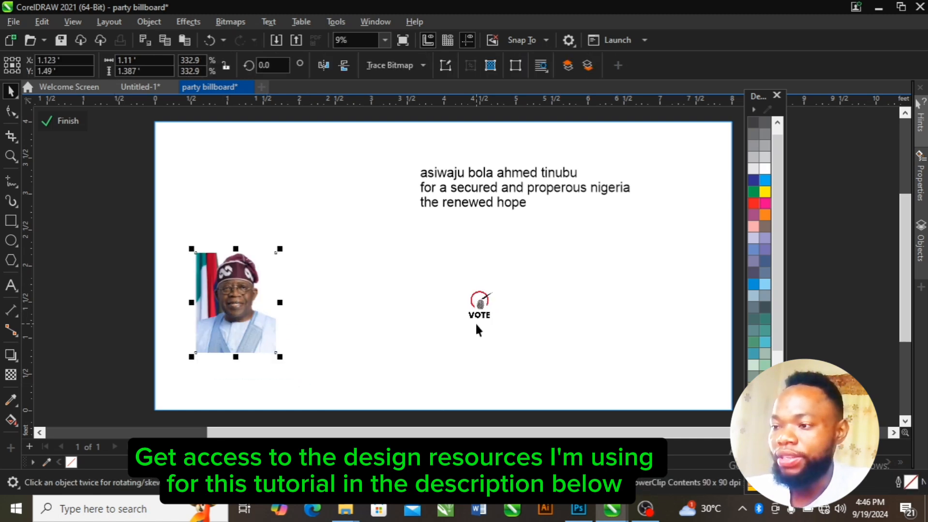
# Move the vote graphic left of the image stack and place the fingerprint in the page's upper-right corner, enlarged to about 0.72 feet.
pyautogui.moveTo(480, 317); pyautogui.dragTo(413, 323)
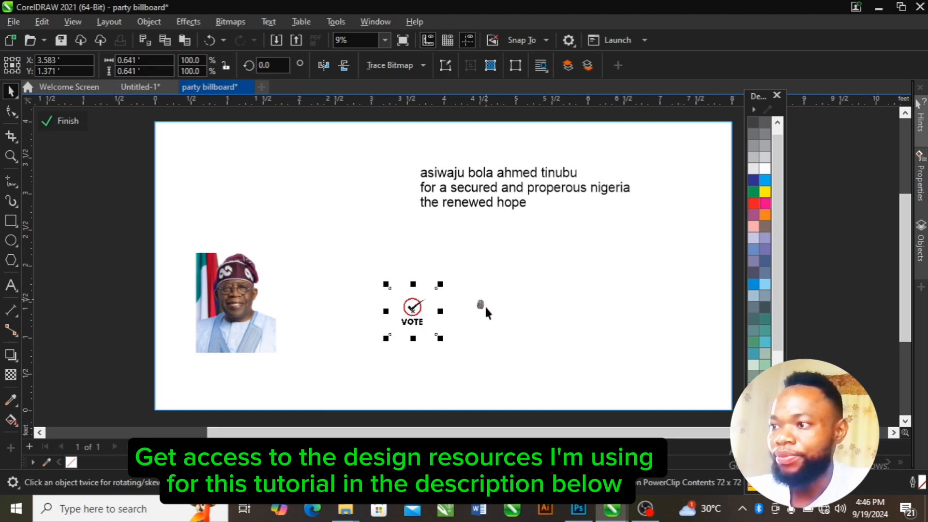
pyautogui.click(482, 307)
pyautogui.moveTo(483, 307); pyautogui.dragTo(673, 193)
# Move the campaign text to mid-page and place the Nigeria flag map on the right side, enlarged to about 2.31 by 1.9 feet.
pyautogui.click(542, 190)
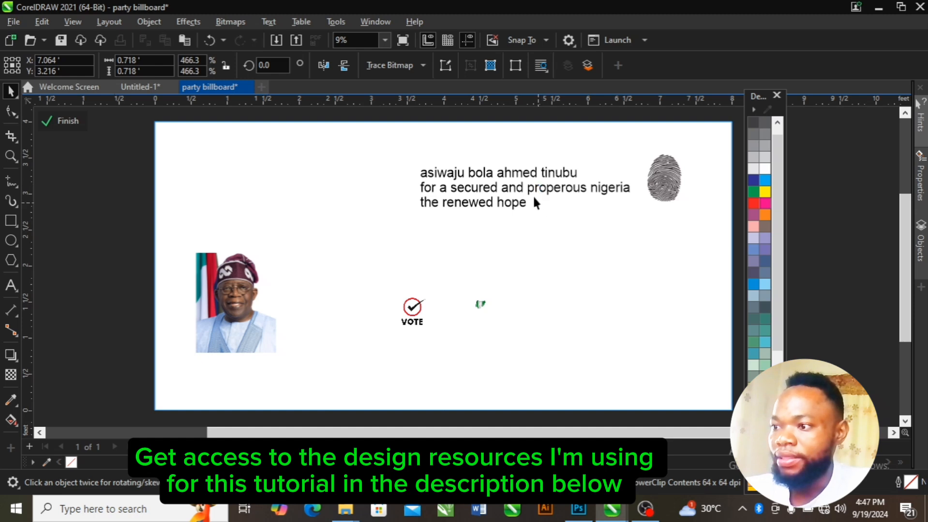
pyautogui.moveTo(525, 188); pyautogui.dragTo(462, 233)
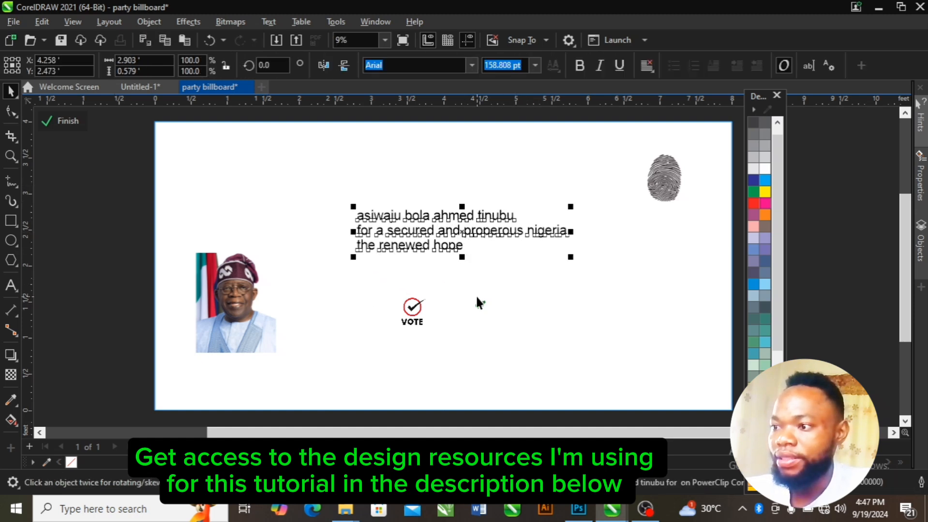
pyautogui.moveTo(482, 306); pyautogui.dragTo(497, 387)
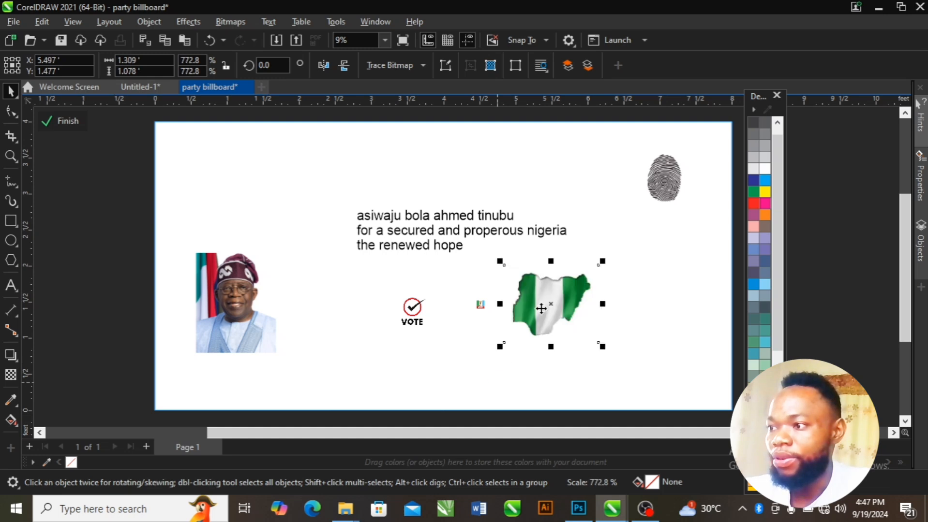
pyautogui.moveTo(602, 261); pyautogui.dragTo(644, 209)
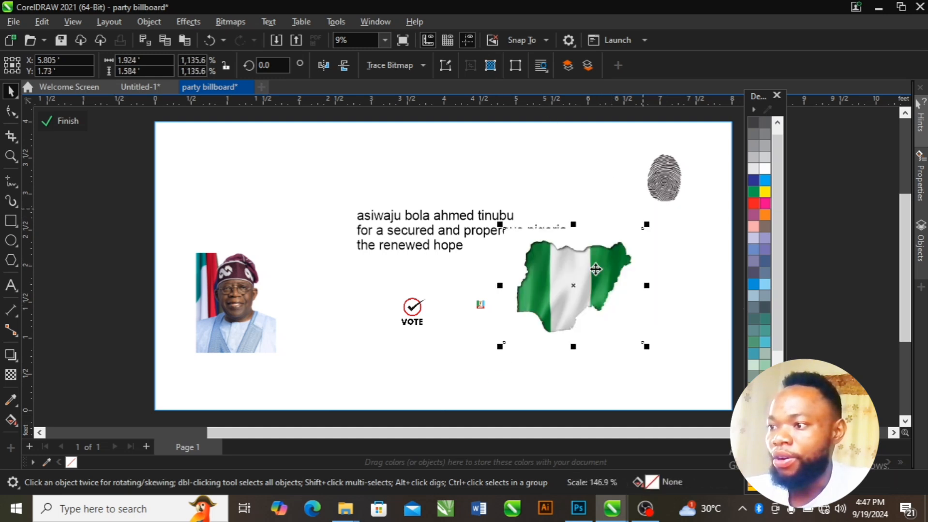
pyautogui.moveTo(569, 303); pyautogui.dragTo(598, 289)
pyautogui.moveTo(532, 331); pyautogui.dragTo(551, 339)
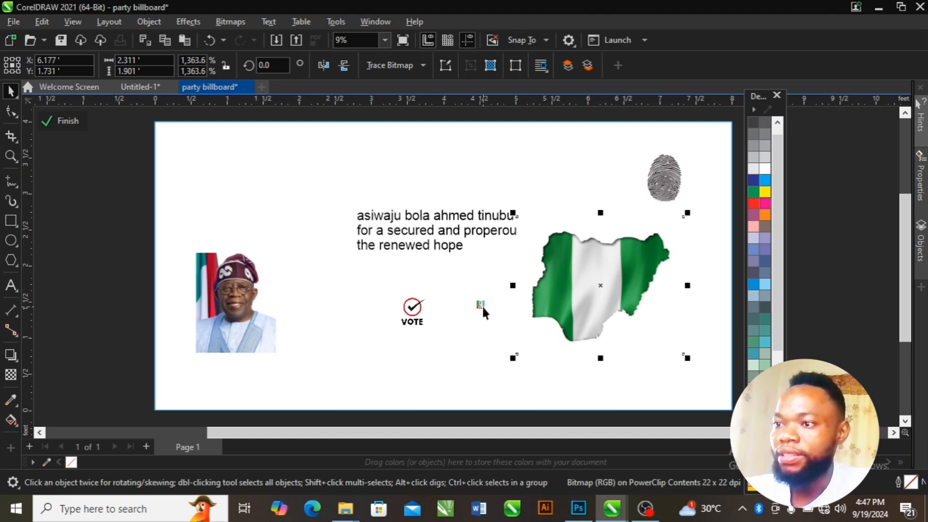
# Place the APC logo above the portrait in the page's upper-left area, enlarged but narrower than the portrait.
pyautogui.moveTo(481, 307); pyautogui.dragTo(282, 231)
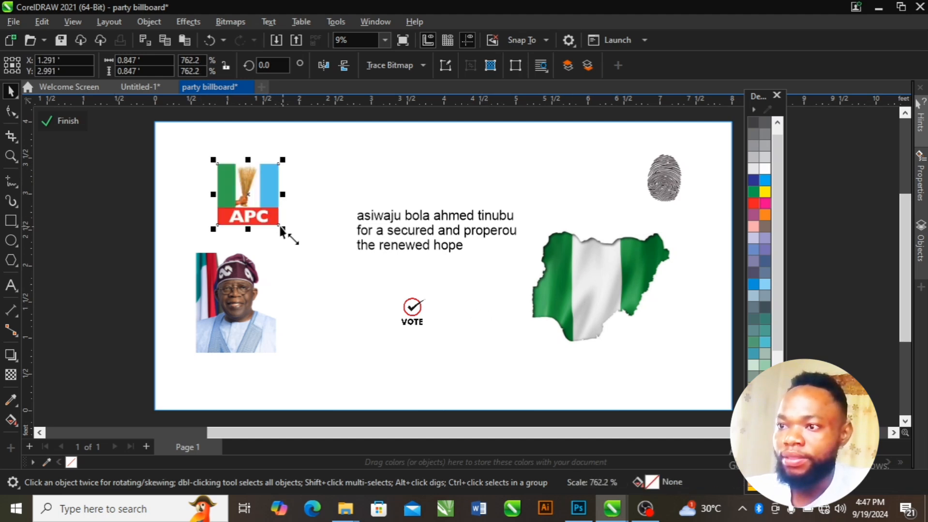
pyautogui.moveTo(252, 197); pyautogui.dragTo(243, 182)
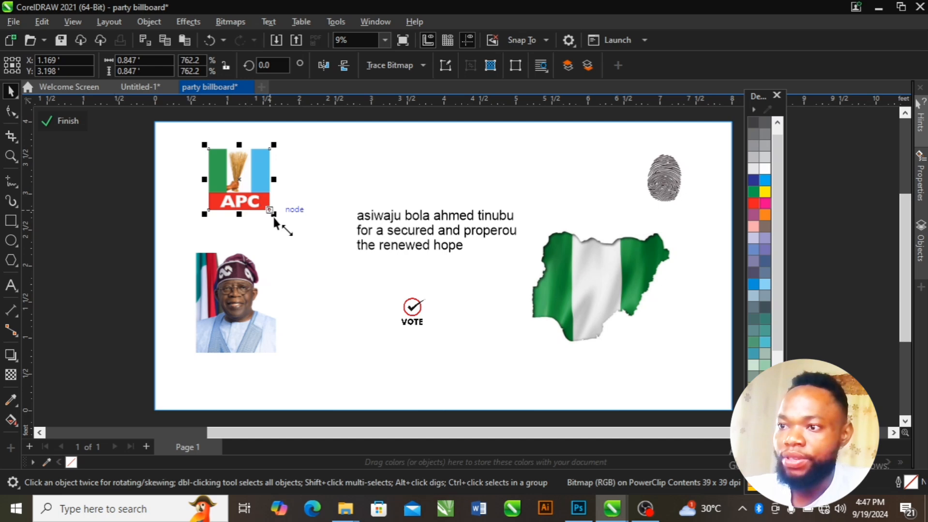
pyautogui.moveTo(273, 219); pyautogui.dragTo(253, 186)
# Move the campaign text slightly left and down, and break it apart into separate lines.
pyautogui.click(377, 218)
pyautogui.moveTo(390, 216); pyautogui.dragTo(349, 234)
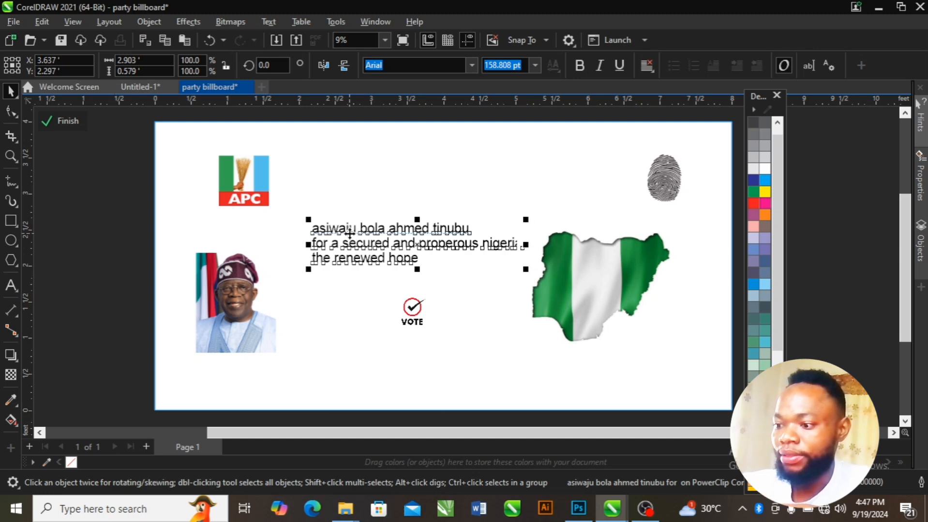
pyautogui.hotkey('ctrl', 'k')
pyautogui.click(370, 196)
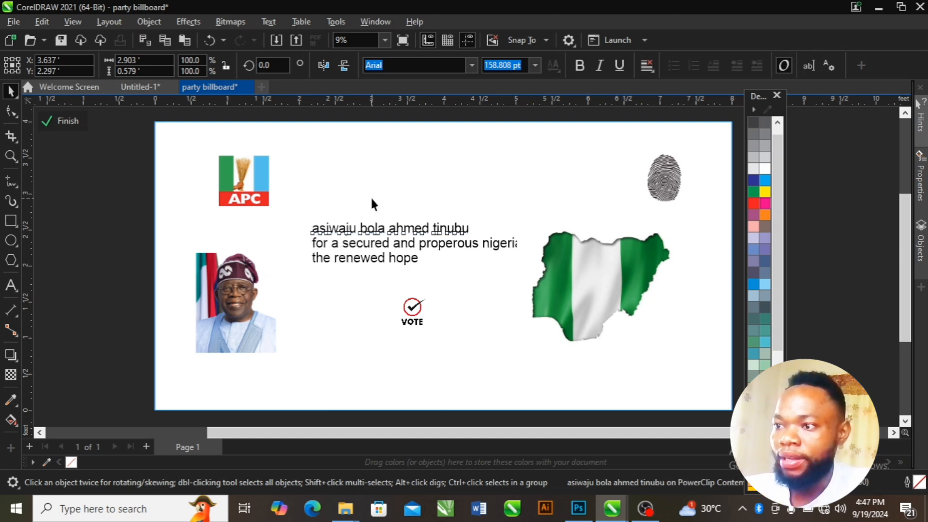
# Move the candidate's name line beside the lower part of the portrait and the vote graphic up and right, clear of the name.
pyautogui.click(380, 232)
pyautogui.moveTo(381, 232)
pyautogui.mouseDown()
pyautogui.moveTo(380, 297)
pyautogui.moveTo(349, 323)
pyautogui.moveTo(365, 339)
pyautogui.mouseUp()
pyautogui.click(413, 310)
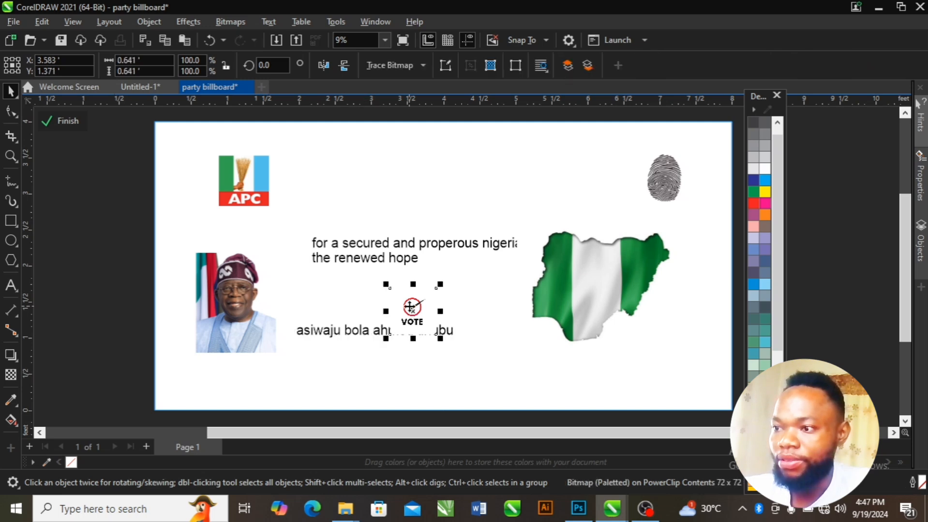
pyautogui.moveTo(413, 310); pyautogui.dragTo(449, 286)
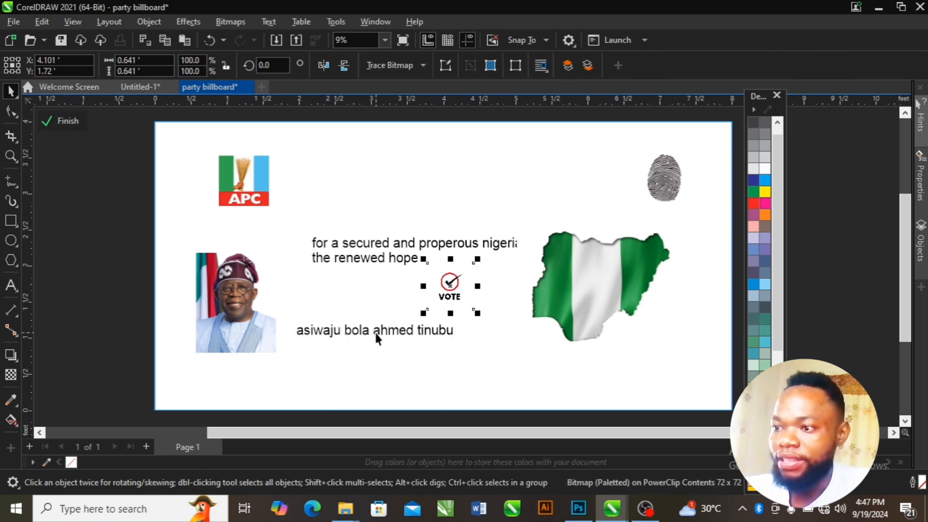
pyautogui.moveTo(376, 333); pyautogui.dragTo(381, 322)
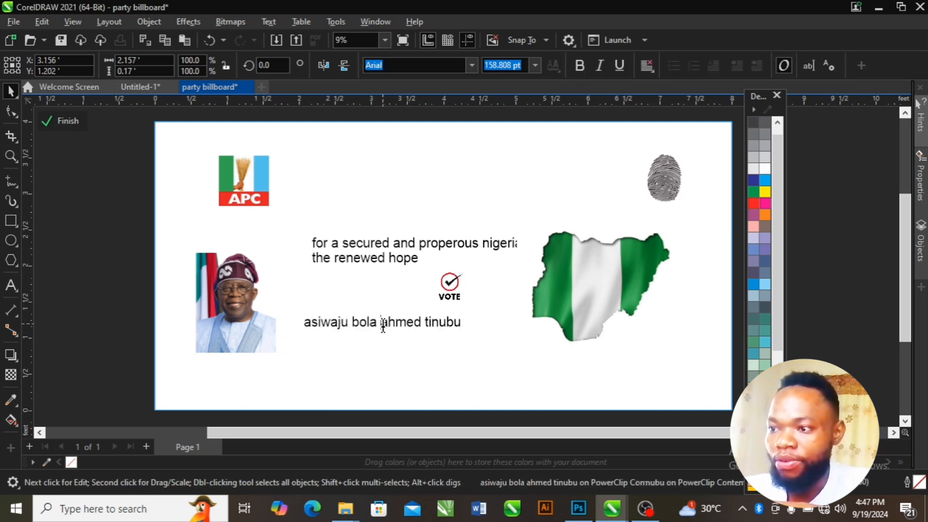
# Change the candidate's name line to Title Case.
pyautogui.click(383, 325)
pyautogui.doubleClick(383, 325)
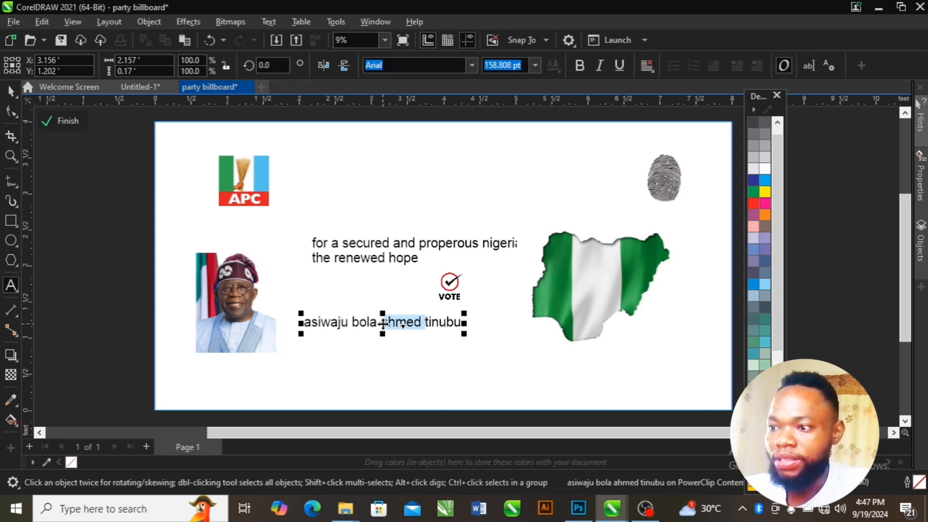
pyautogui.tripleClick(382, 324)
pyautogui.hotkey('shift', 'F3')
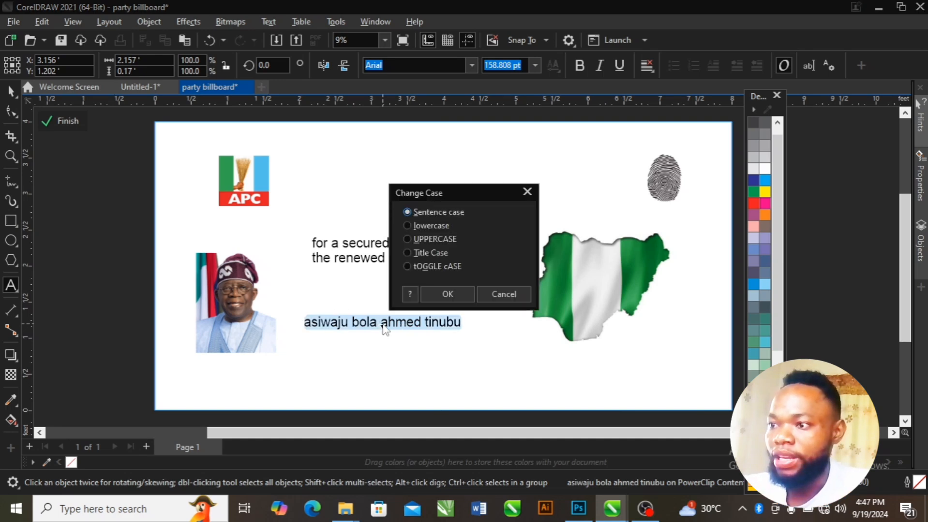
pyautogui.click(435, 239)
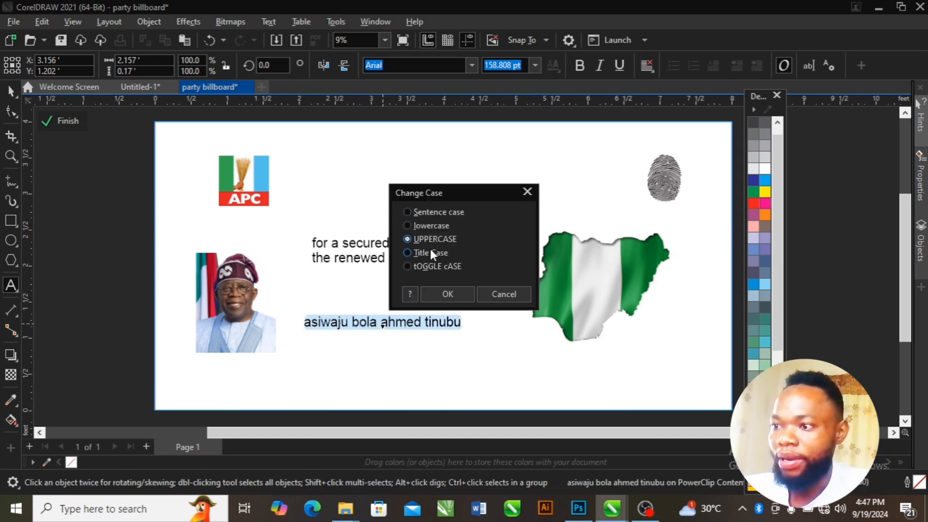
pyautogui.click(428, 253)
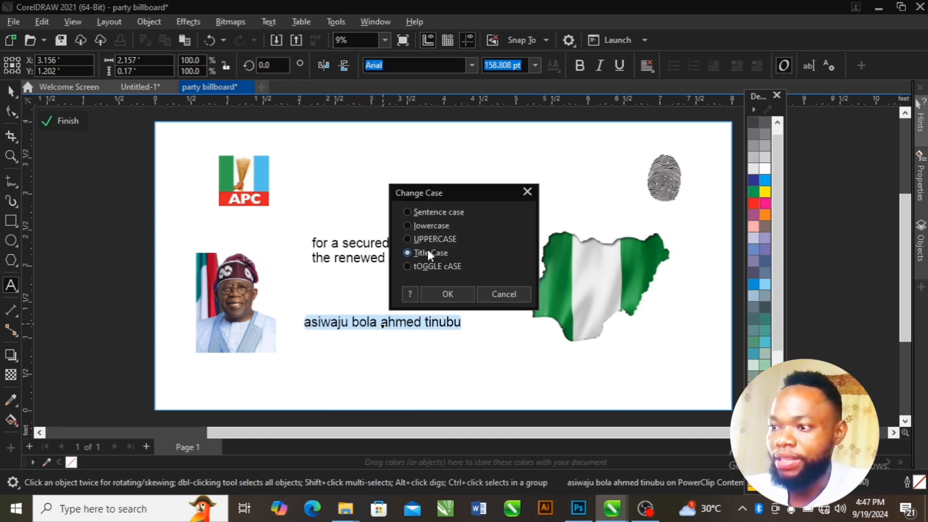
pyautogui.click(445, 293)
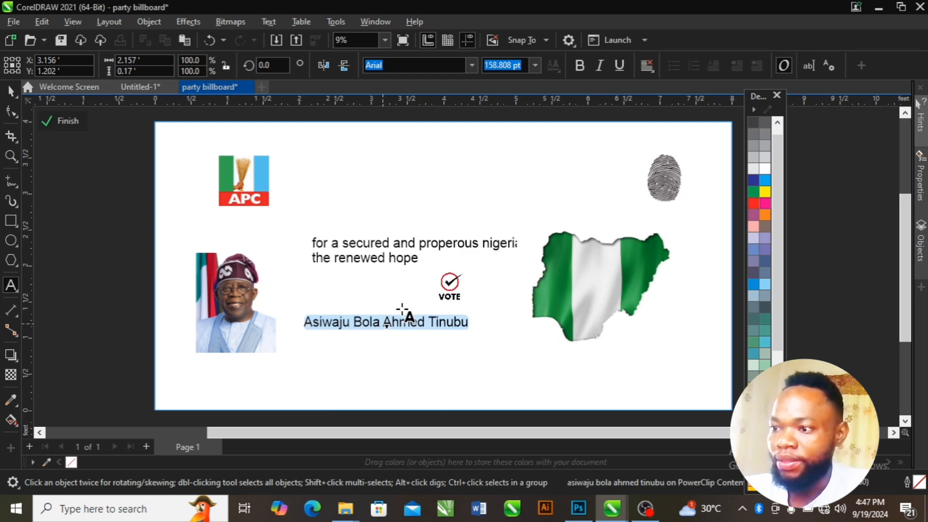
# Split the candidate's name onto two lines after the second word.
pyautogui.click(380, 323)
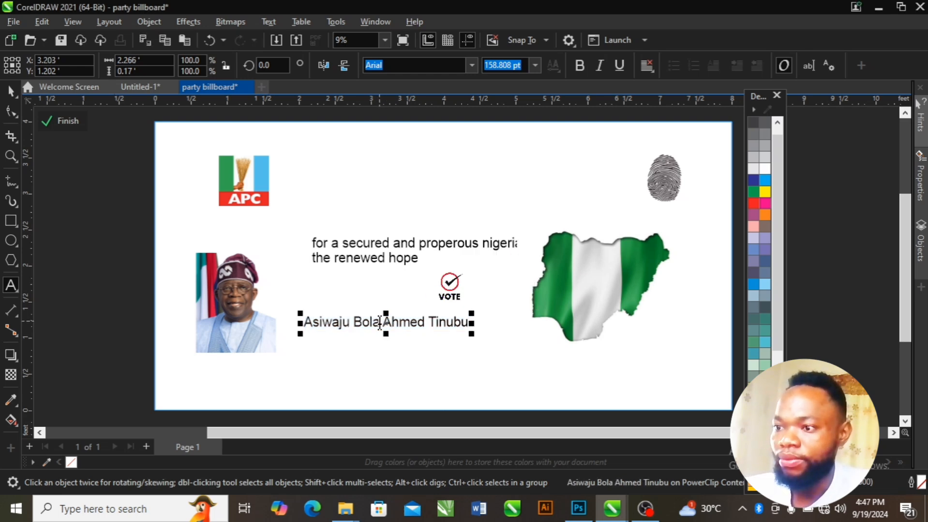
pyautogui.press('Return')
pyautogui.press('Delete')
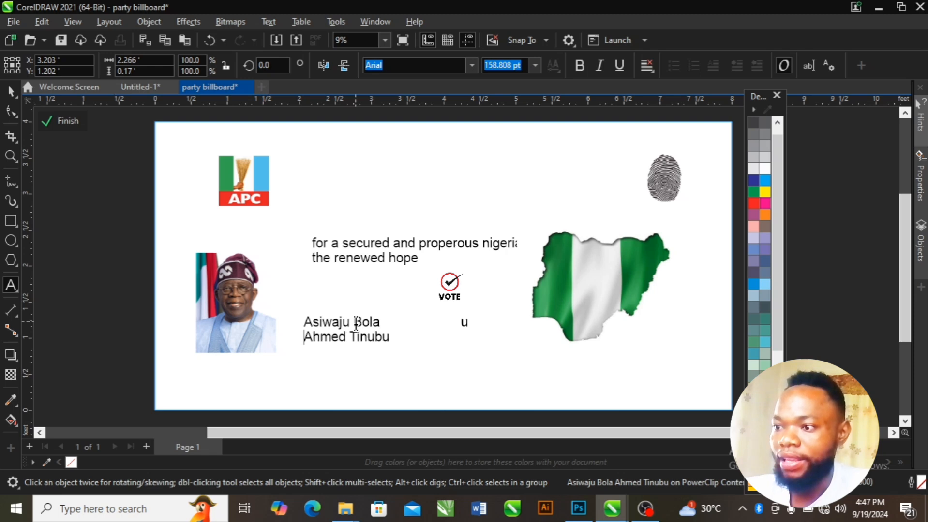
pyautogui.press('Escape')
# Enlarge the two-line candidate name to about 243 pt, make it bold and position it to the right of the portrait.
pyautogui.moveTo(392, 346); pyautogui.dragTo(437, 361)
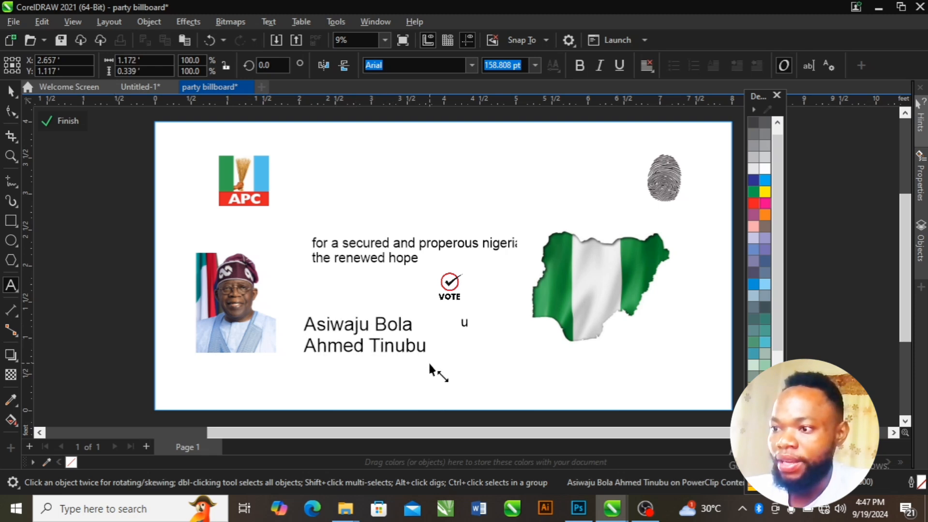
pyautogui.moveTo(370, 334); pyautogui.dragTo(378, 327)
pyautogui.hotkey('ctrl', 'b')
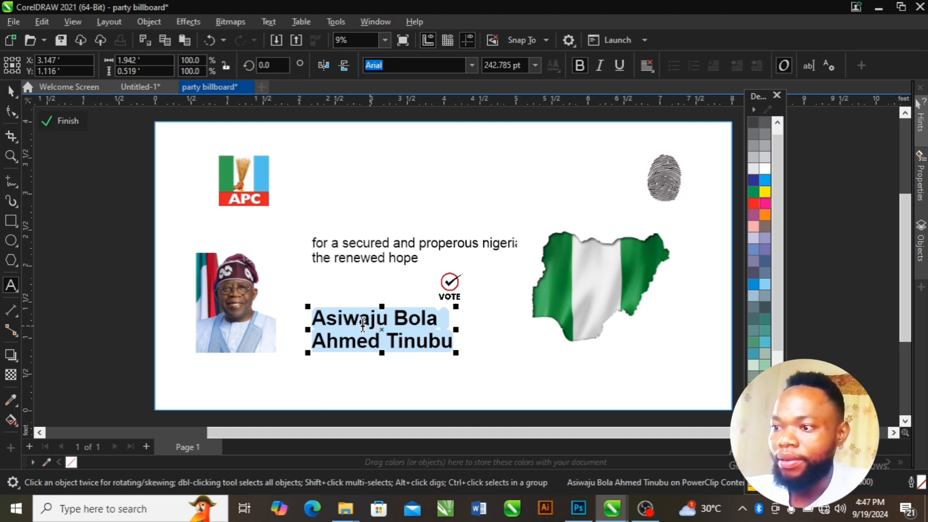
pyautogui.moveTo(382, 329); pyautogui.dragTo(373, 323)
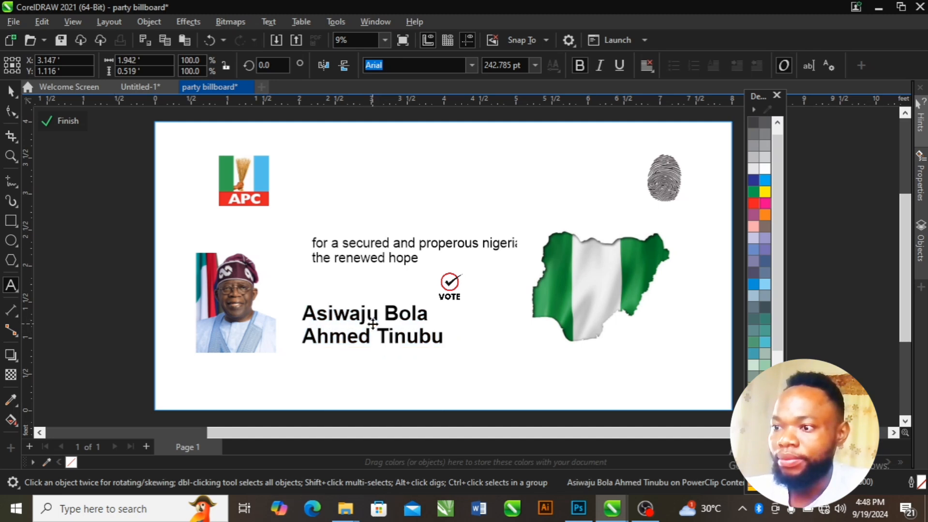
# Draw a rectangular band along the page's bottom edge, starting just outside the left edge.
pyautogui.click(342, 243)
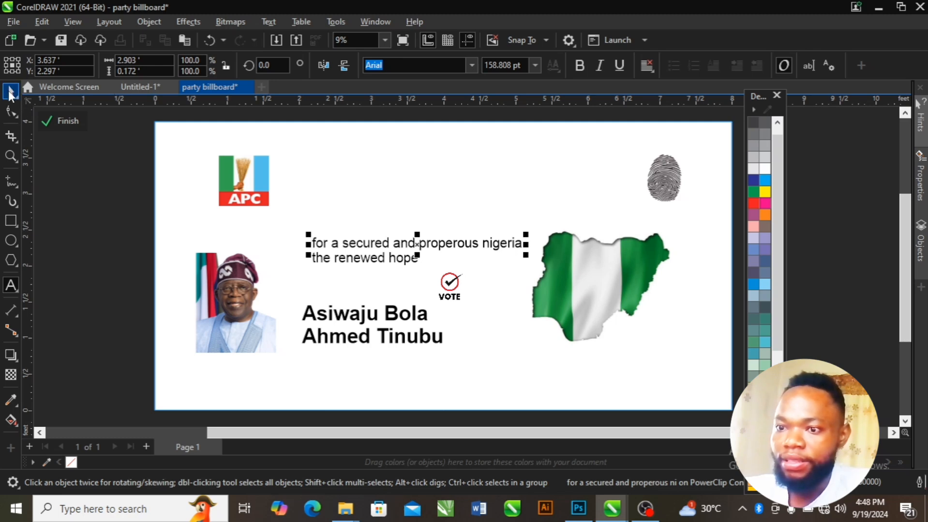
pyautogui.click(10, 92)
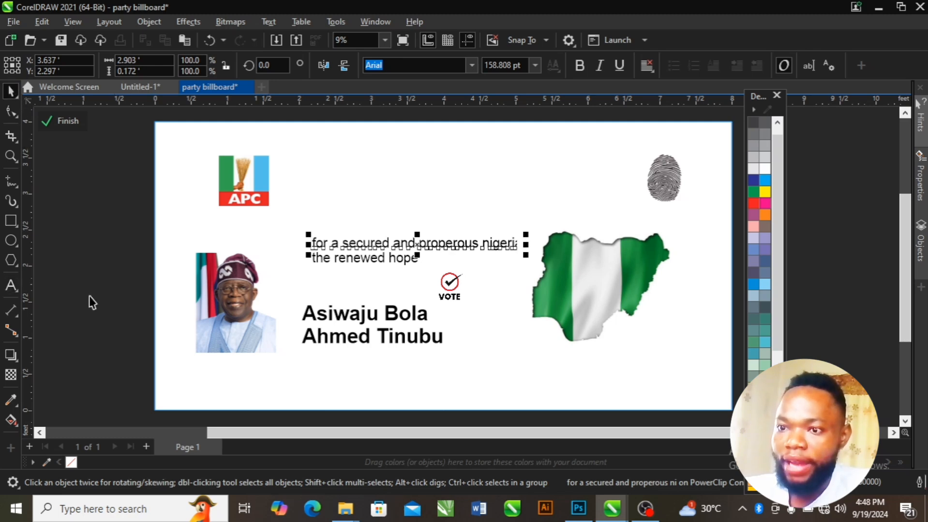
pyautogui.click(11, 225)
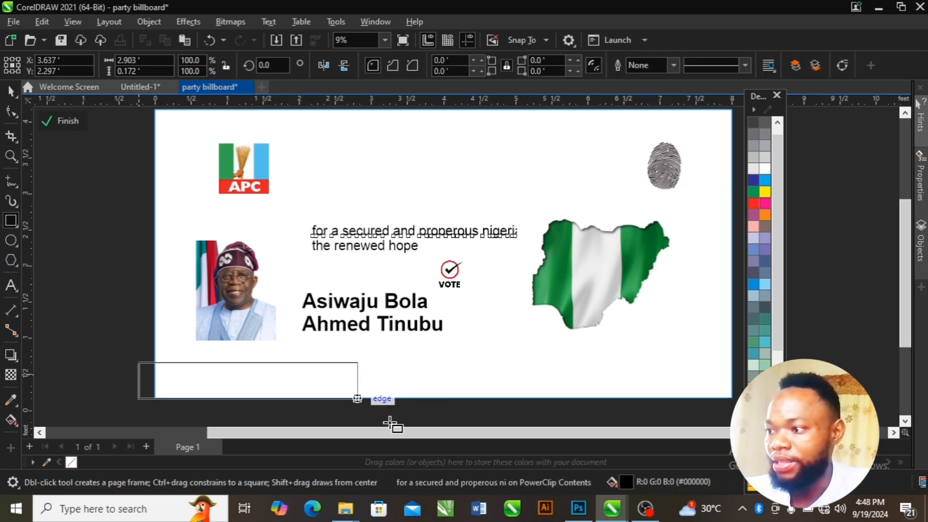
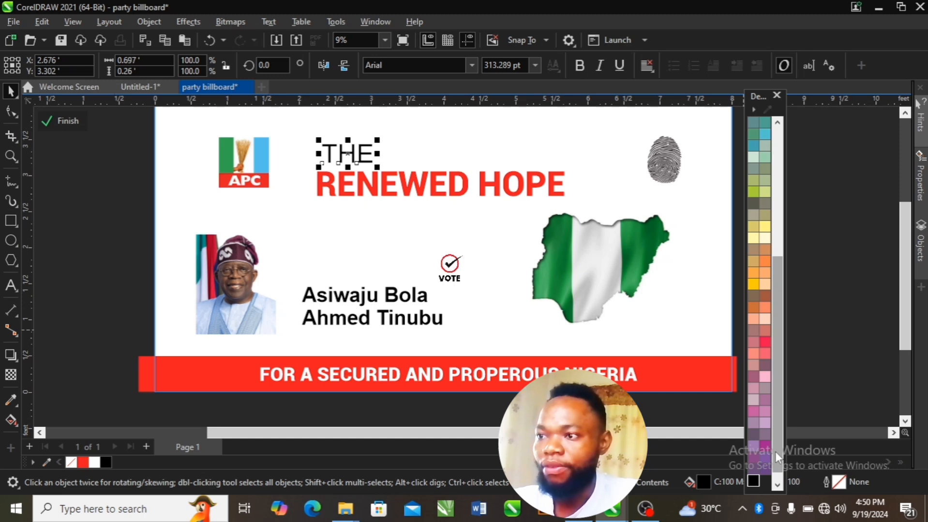
# Enlarge the vote graphic to about 1.15 feet and place it between the RENEWED HOPE heading and the candidate's name.
pyautogui.click(402, 217)
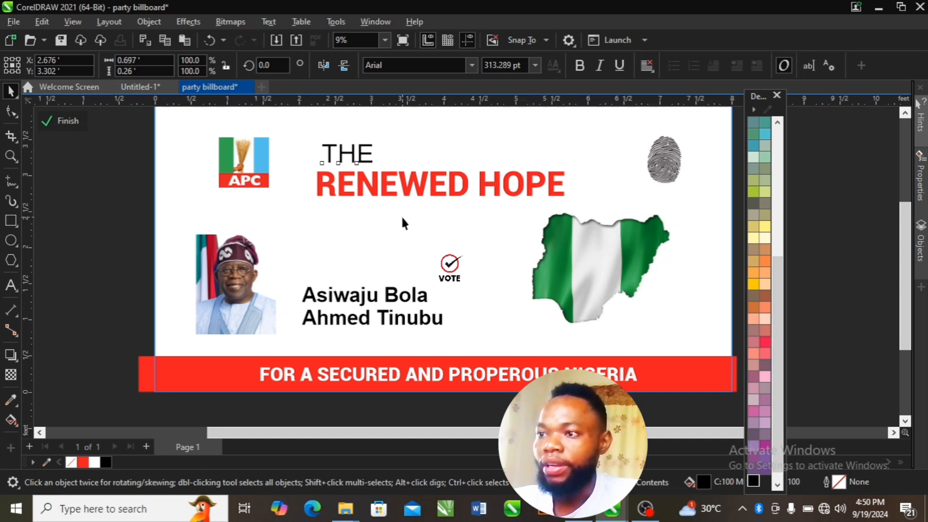
pyautogui.click(414, 188)
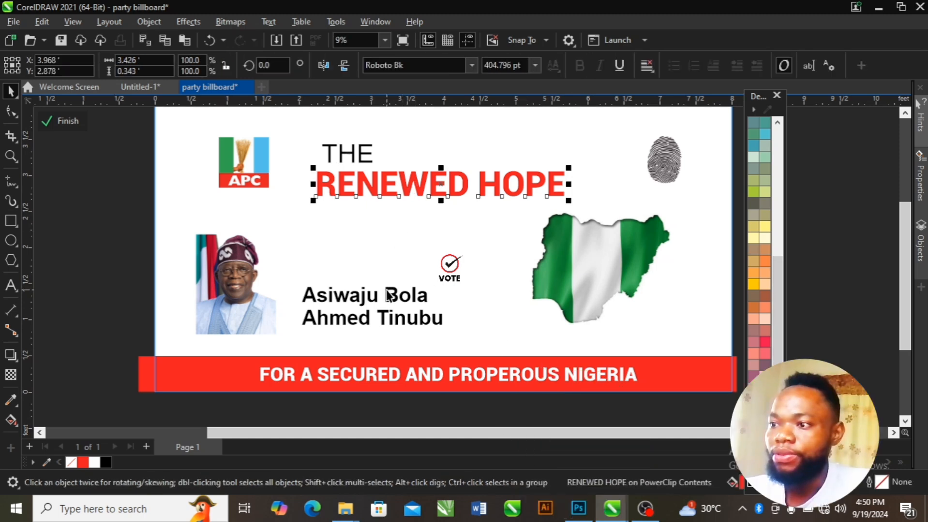
pyautogui.click(450, 264)
pyautogui.moveTo(451, 264); pyautogui.dragTo(402, 207)
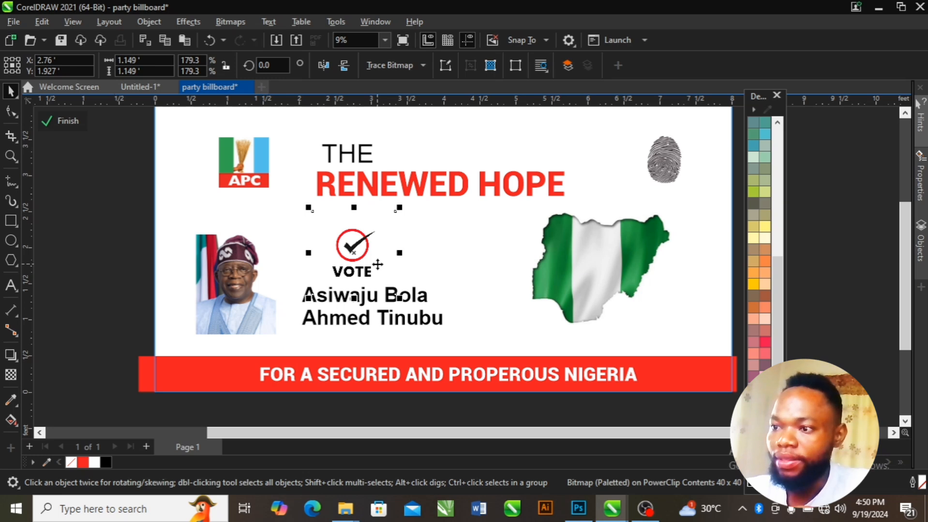
pyautogui.click(444, 270)
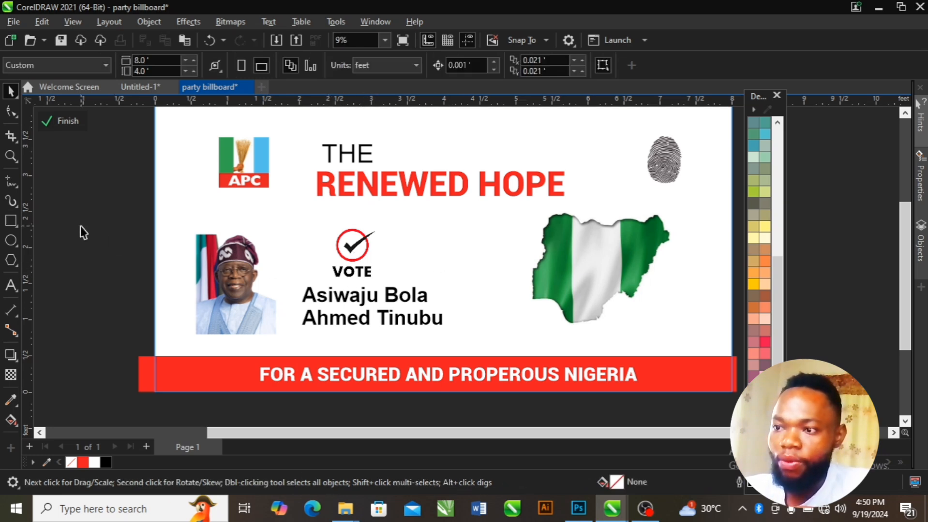
# Draw a rectangle about 1.375 by 0.32 feet around the word VOTE and nudge the vote graphic up slightly.
pyautogui.click(15, 220)
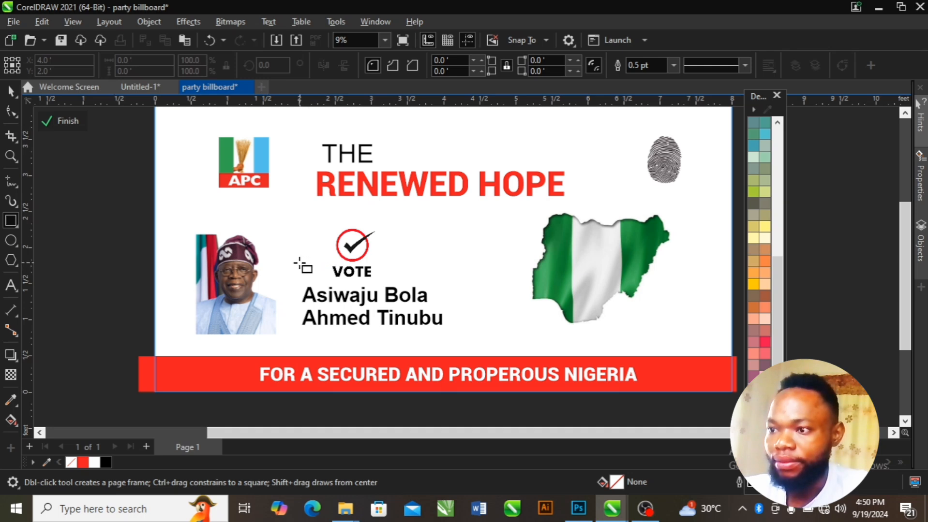
pyautogui.moveTo(292, 261); pyautogui.dragTo(411, 276)
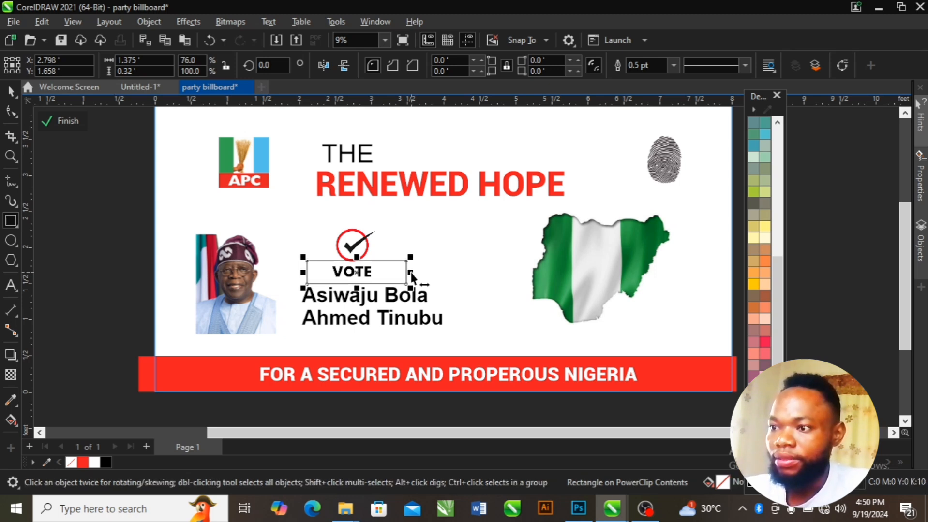
pyautogui.press('space')
pyautogui.click(364, 242)
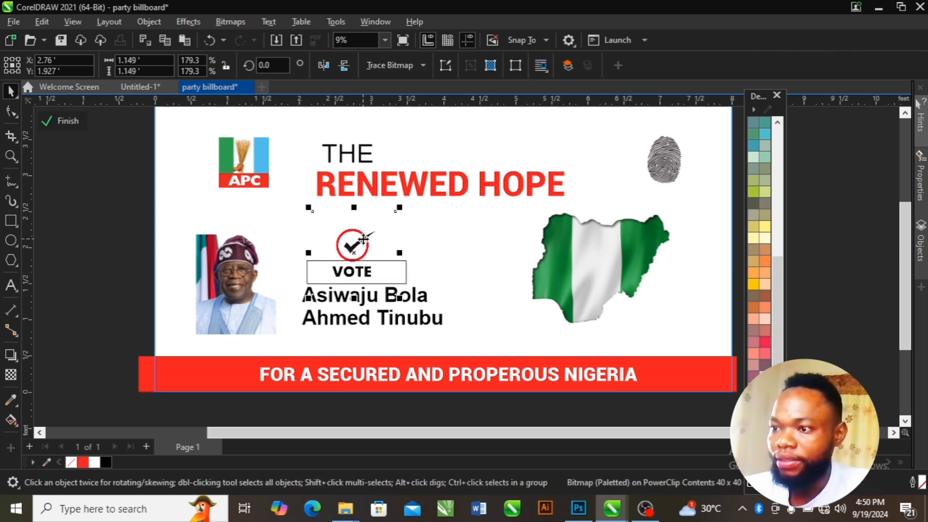
pyautogui.press('Up')
pyautogui.press('Up')
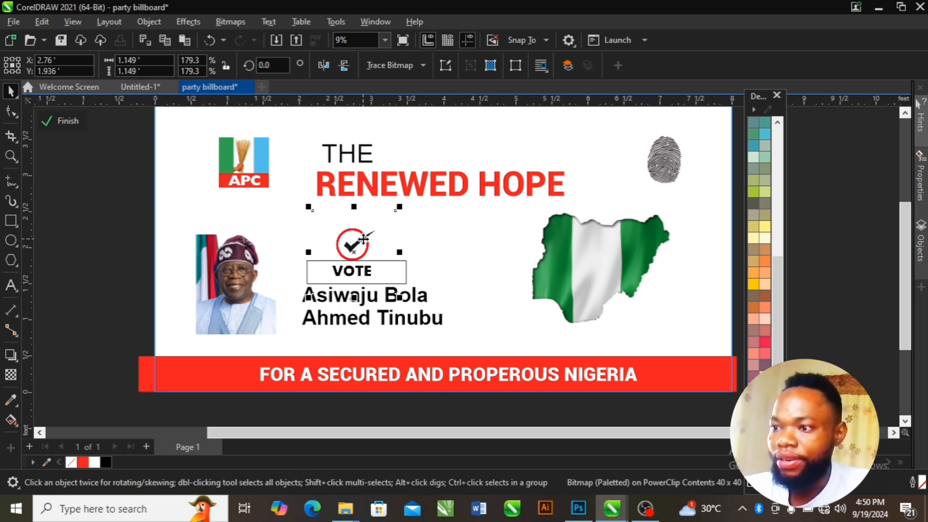
# Nudge the check-mark vote graphic up to a vertical position of about 1.961 feet.
pyautogui.press('Up')
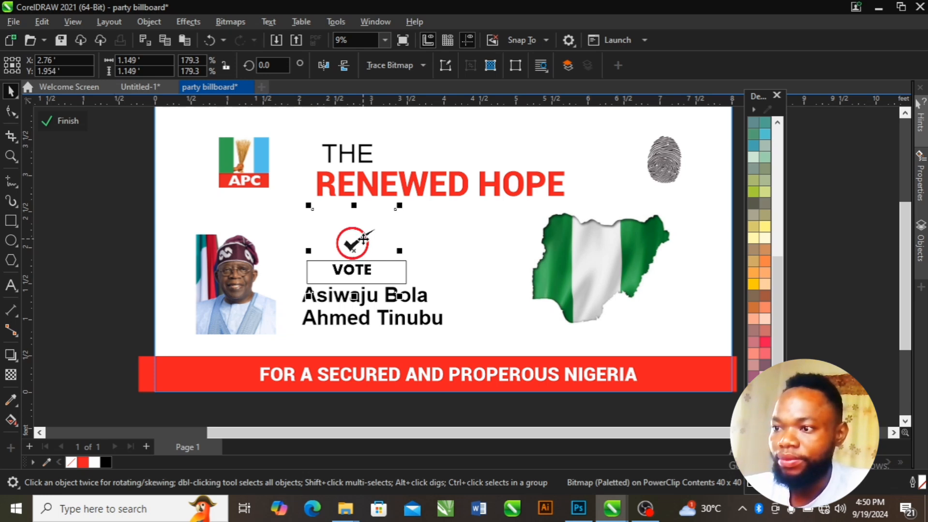
pyautogui.press('Up')
pyautogui.press('Up')
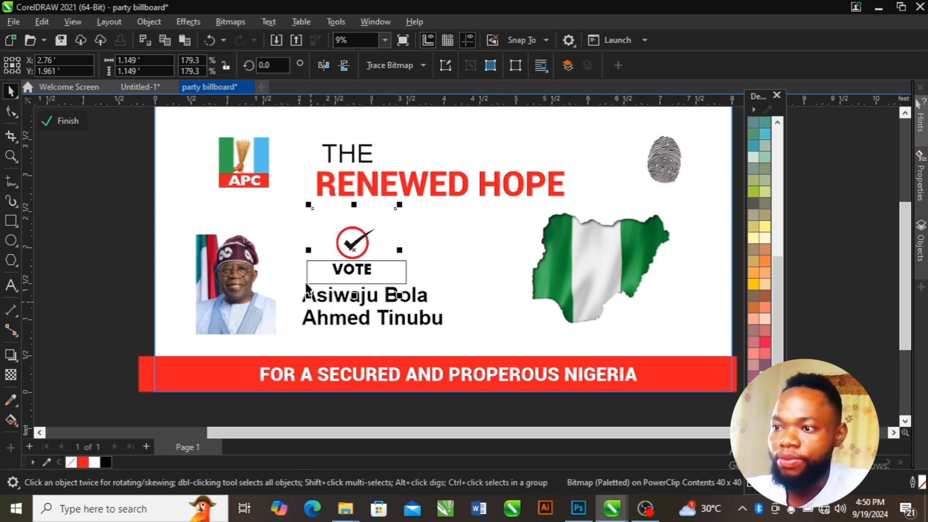
# Fill the rectangle around the word VOTE with green, remove its outline and narrow it to about 1.07 feet.
pyautogui.click(313, 275)
pyautogui.click(404, 273)
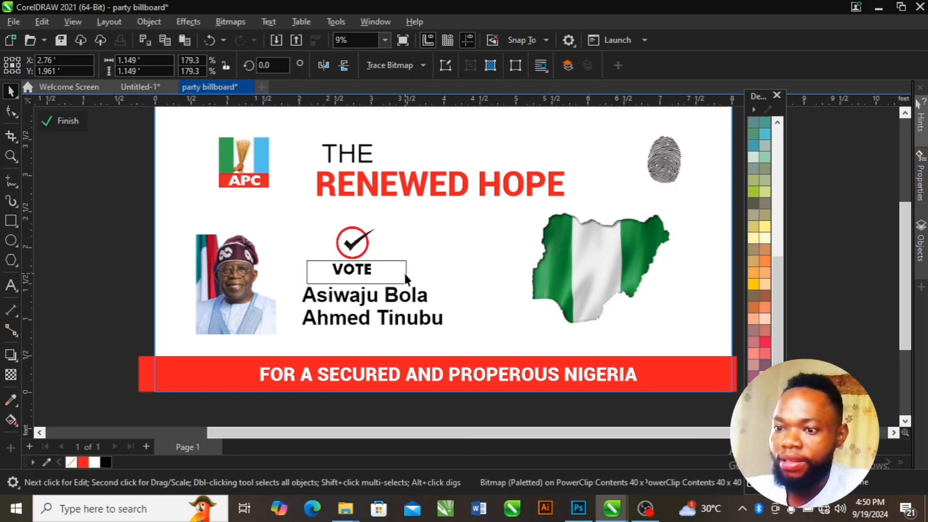
pyautogui.click(405, 275)
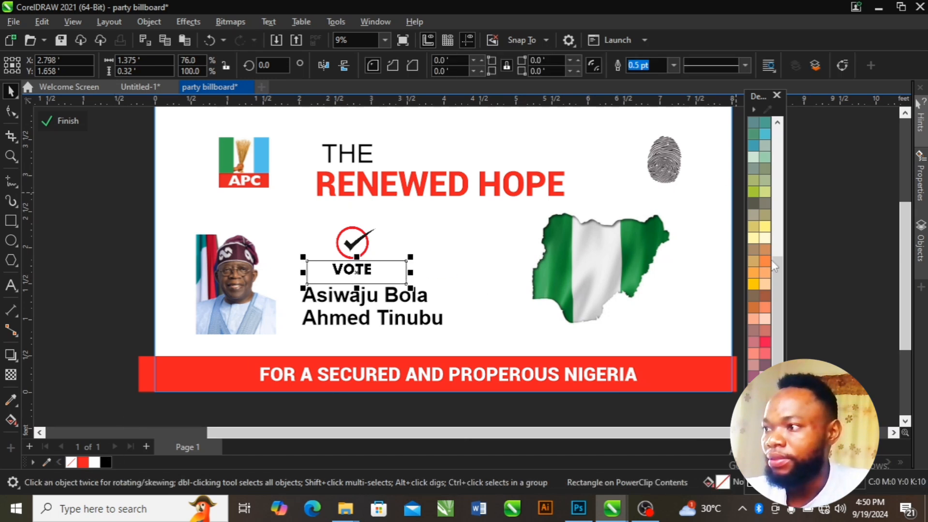
pyautogui.moveTo(776, 298); pyautogui.dragTo(781, 189)
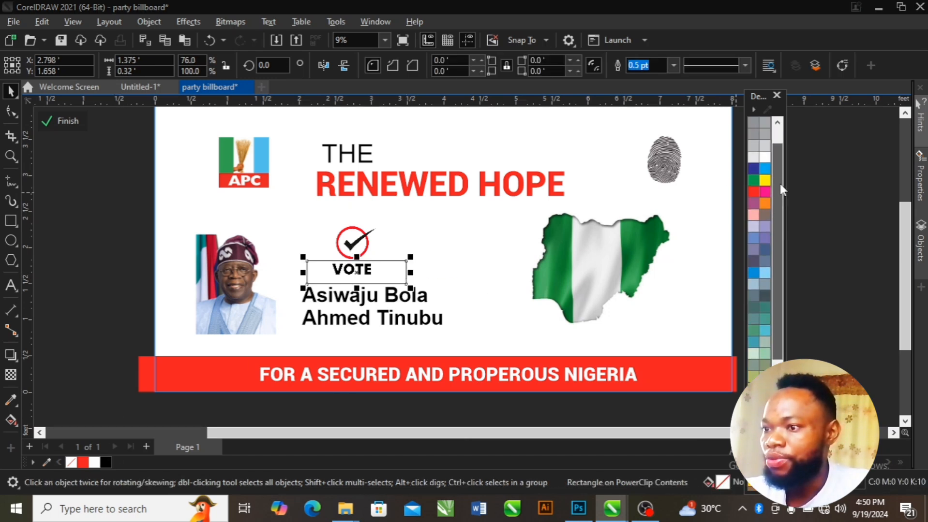
pyautogui.click(753, 180)
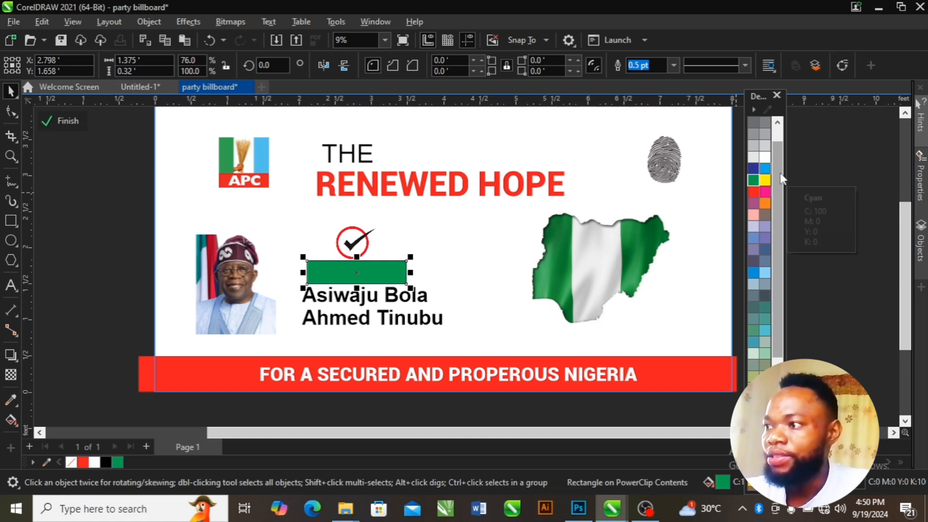
pyautogui.moveTo(780, 173); pyautogui.dragTo(778, 129)
pyautogui.rightClick(753, 122)
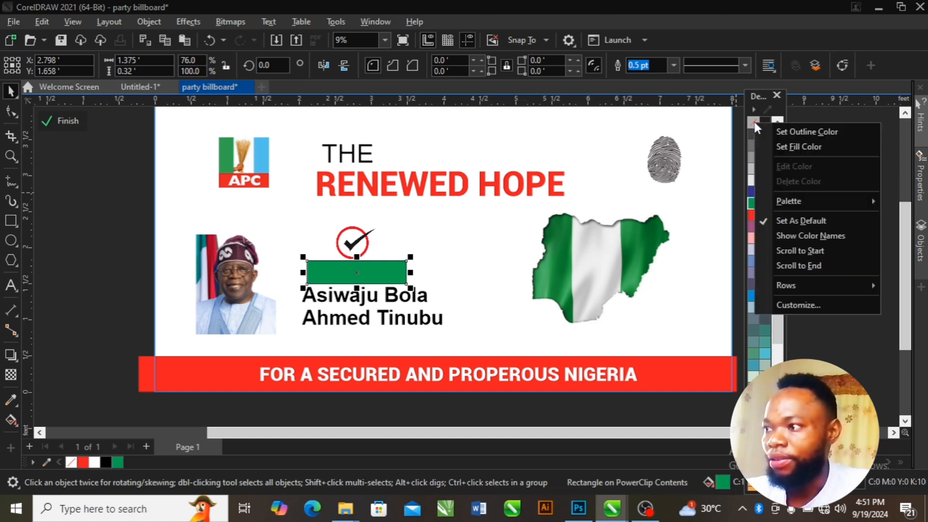
pyautogui.click(787, 134)
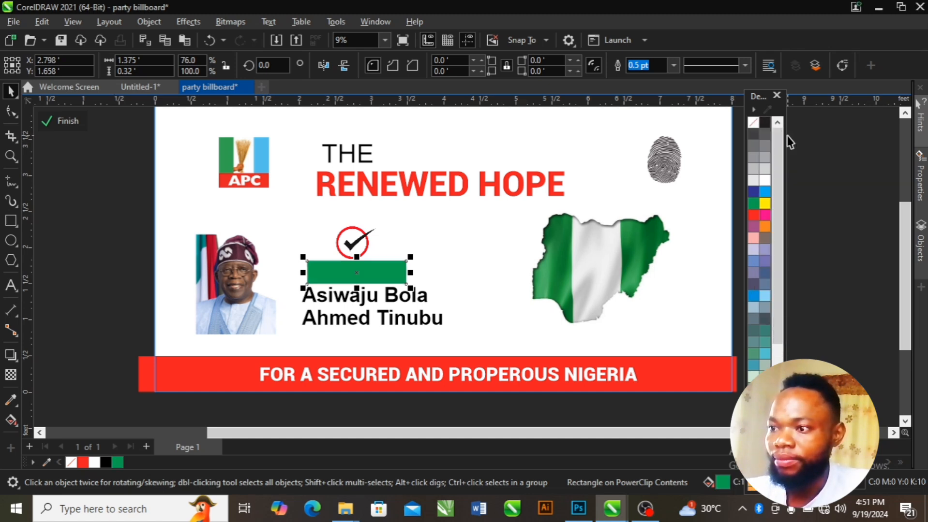
pyautogui.moveTo(406, 270); pyautogui.dragTo(395, 271)
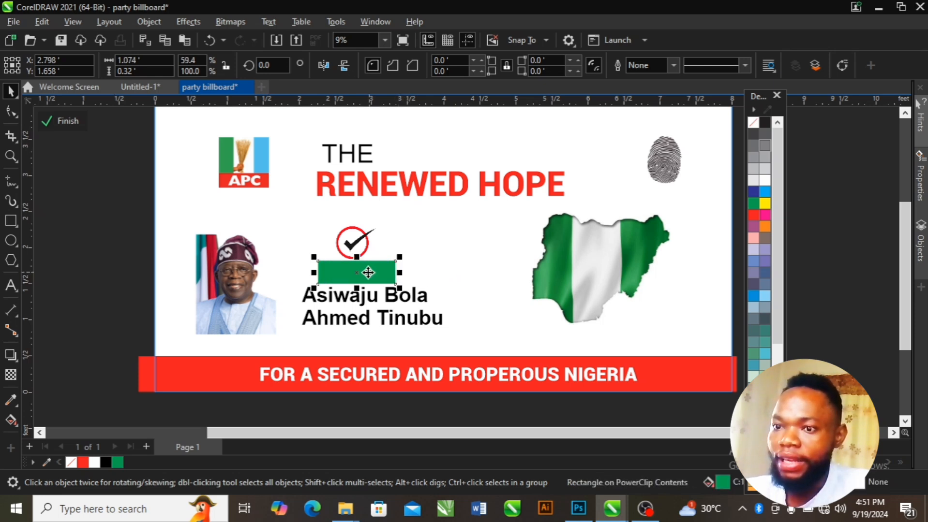
# Add the text "vote" at about 328 pt, centre it on the green rectangle and convert it to uppercase.
pyautogui.click(11, 286)
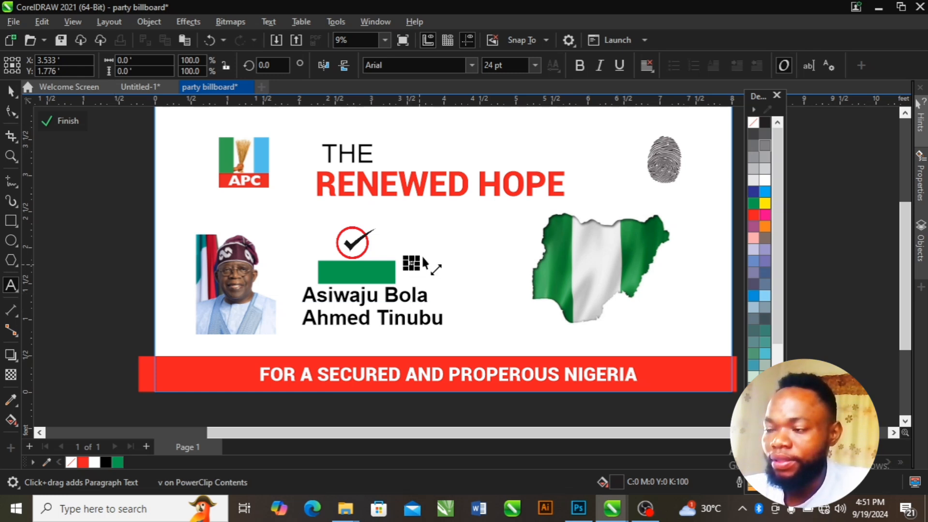
pyautogui.write('ote')
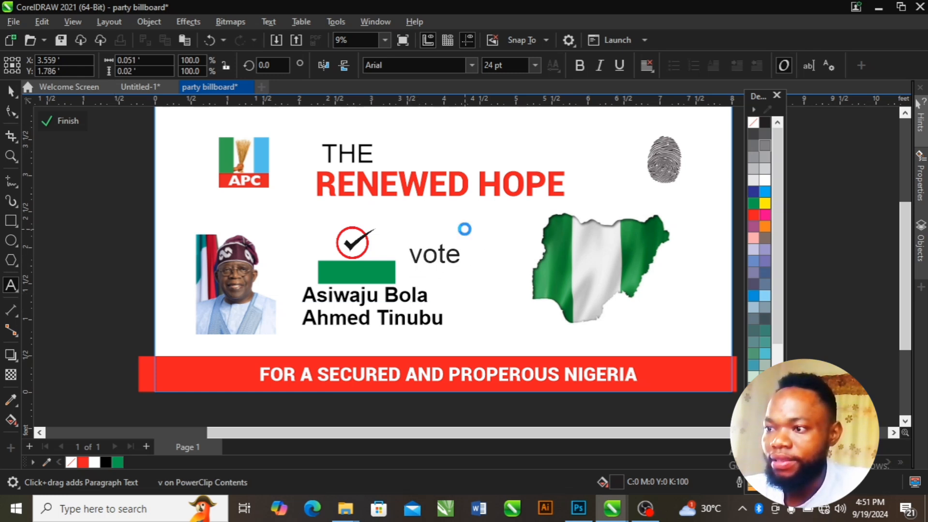
pyautogui.moveTo(435, 257); pyautogui.dragTo(357, 275)
pyautogui.doubleClick(357, 277)
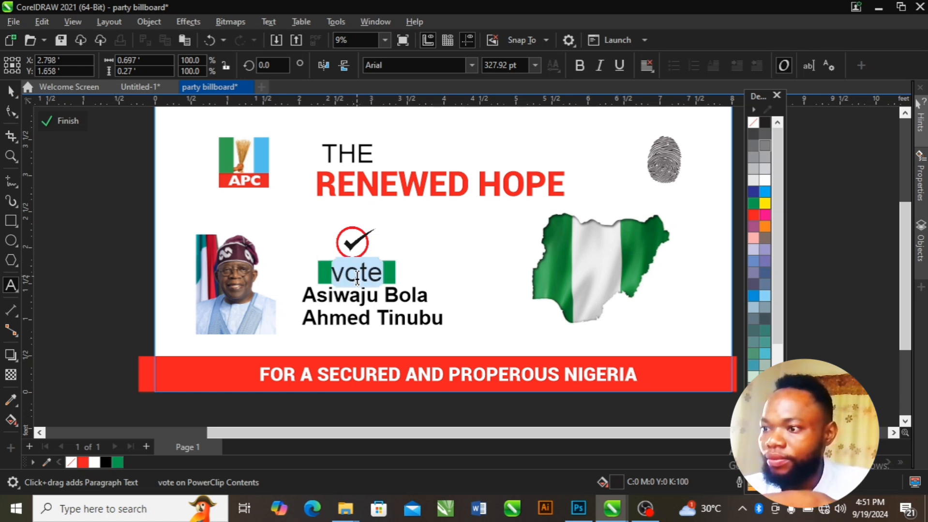
pyautogui.hotkey('shift', 'F3')
pyautogui.press('Return')
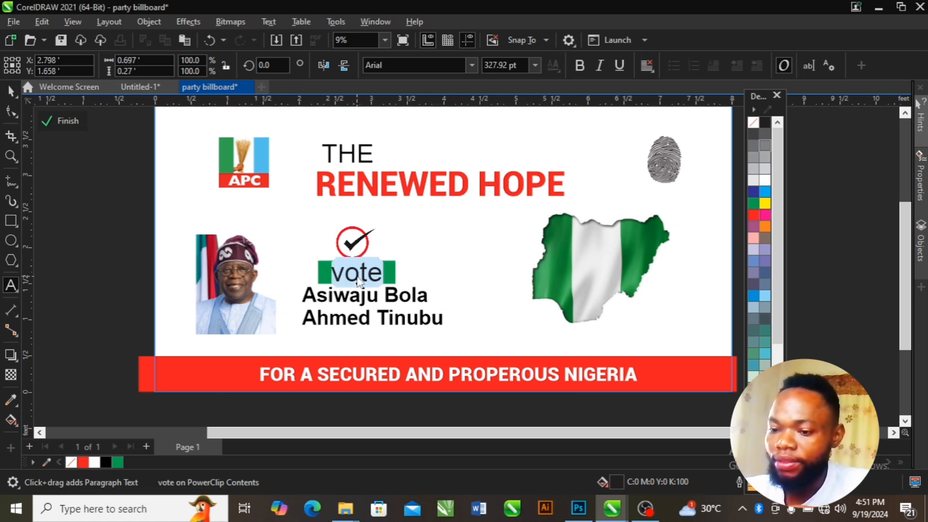
# Make the VOTE text white and bold, and fit it centrally inside the green rectangle at about 265 pt.
pyautogui.click(94, 462)
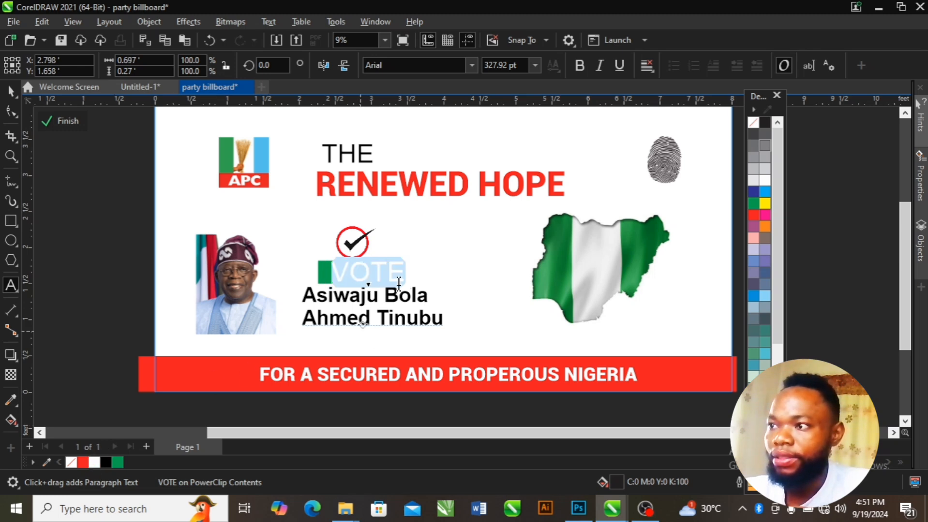
pyautogui.click(576, 69)
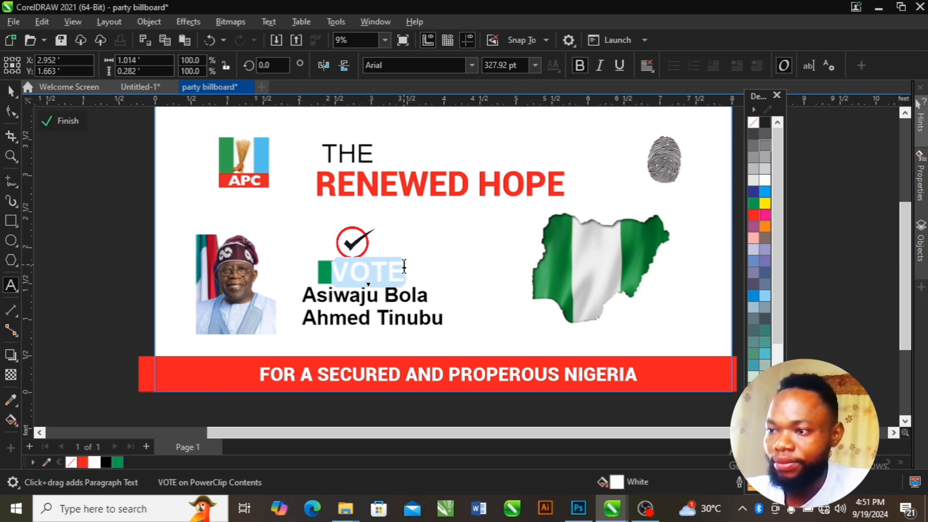
pyautogui.moveTo(408, 265); pyautogui.dragTo(357, 273)
pyautogui.click(8, 96)
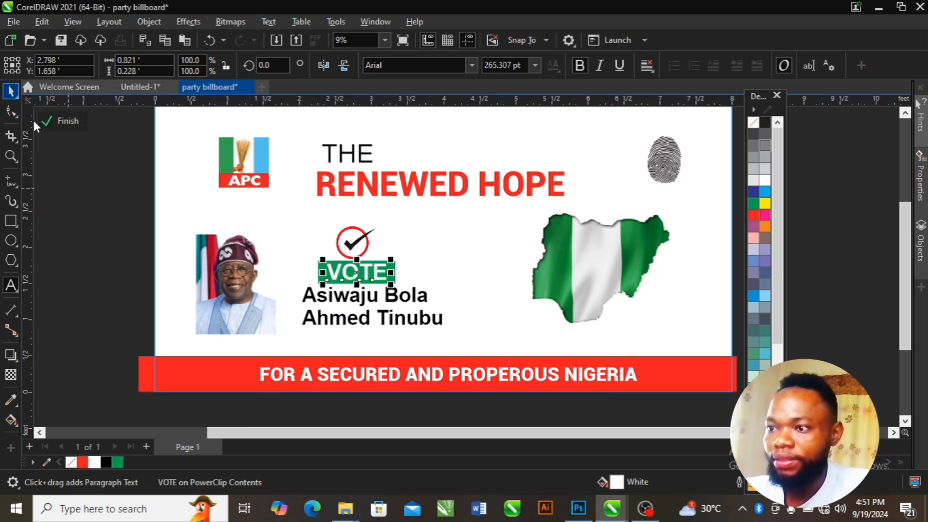
# Move the check mark, VOTE label and candidate's name together slightly right and up, away from the portrait.
pyautogui.click(231, 261)
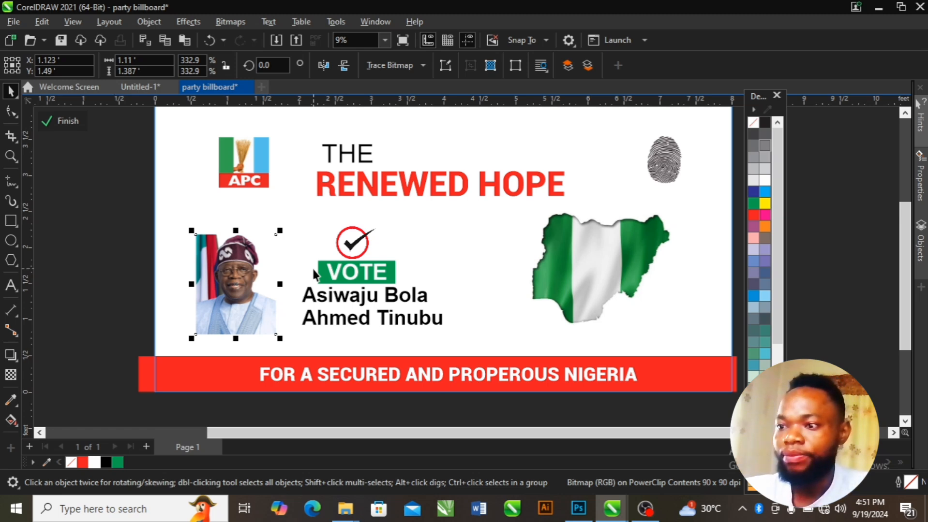
pyautogui.moveTo(274, 413); pyautogui.dragTo(475, 223)
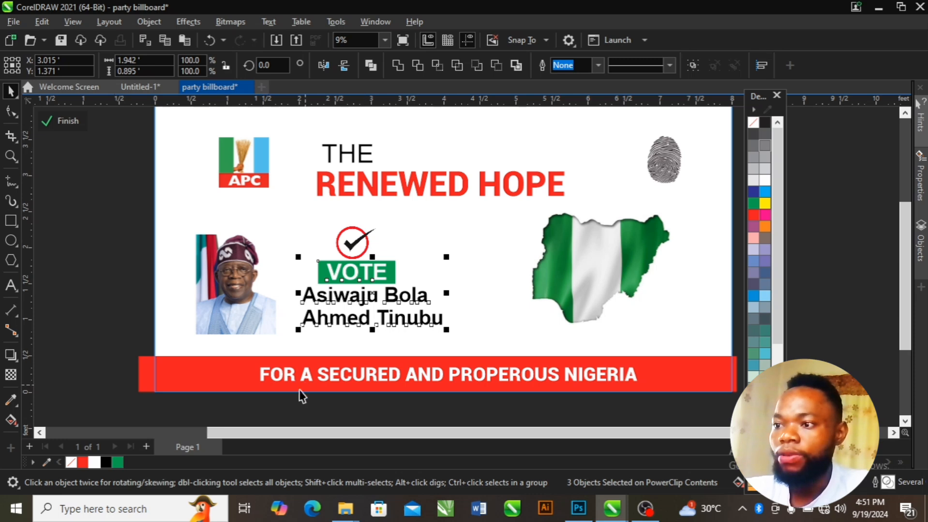
pyautogui.moveTo(259, 415); pyautogui.dragTo(468, 198)
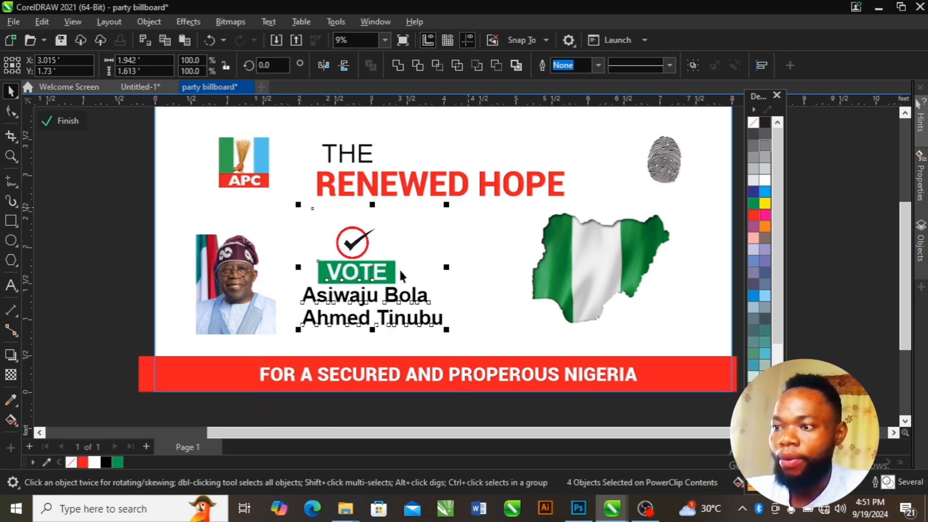
pyautogui.moveTo(367, 292); pyautogui.dragTo(387, 290)
# Enlarge the candidate's portrait to about 1.42 by 1.78 feet and shift it slightly right.
pyautogui.click(248, 314)
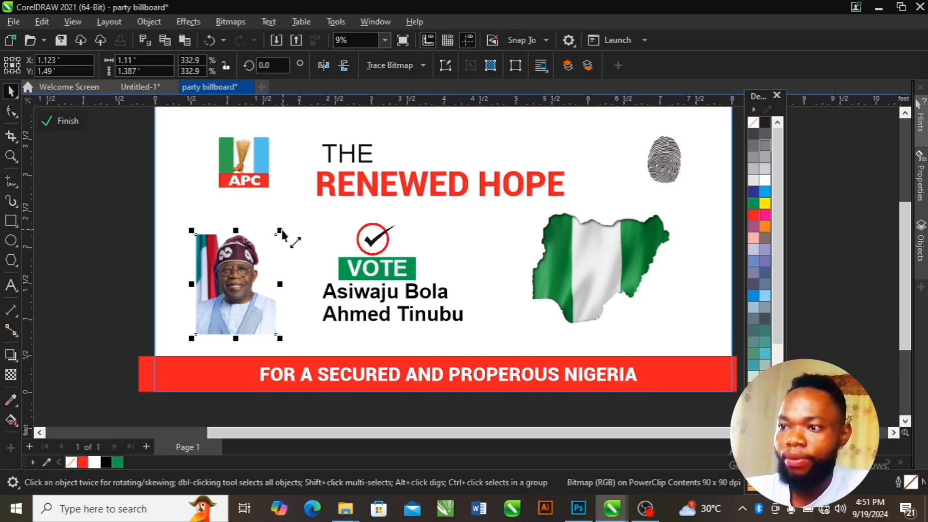
pyautogui.moveTo(280, 231); pyautogui.dragTo(314, 207)
pyautogui.moveTo(270, 248); pyautogui.dragTo(274, 250)
# Draw a rectangle about 1.76 by 2.02 feet around the portrait, fill it green without an outline and place it behind the portrait.
pyautogui.click(10, 221)
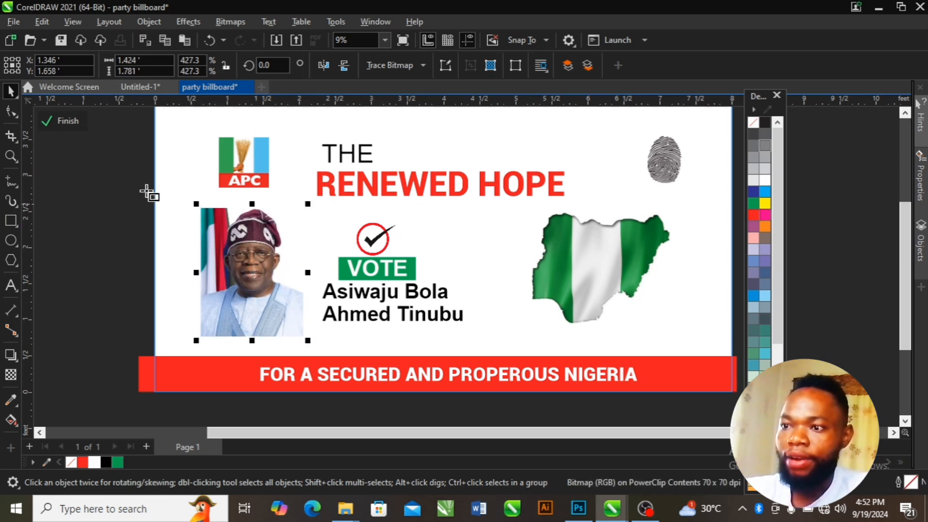
pyautogui.moveTo(188, 202); pyautogui.dragTo(315, 349)
pyautogui.press('space')
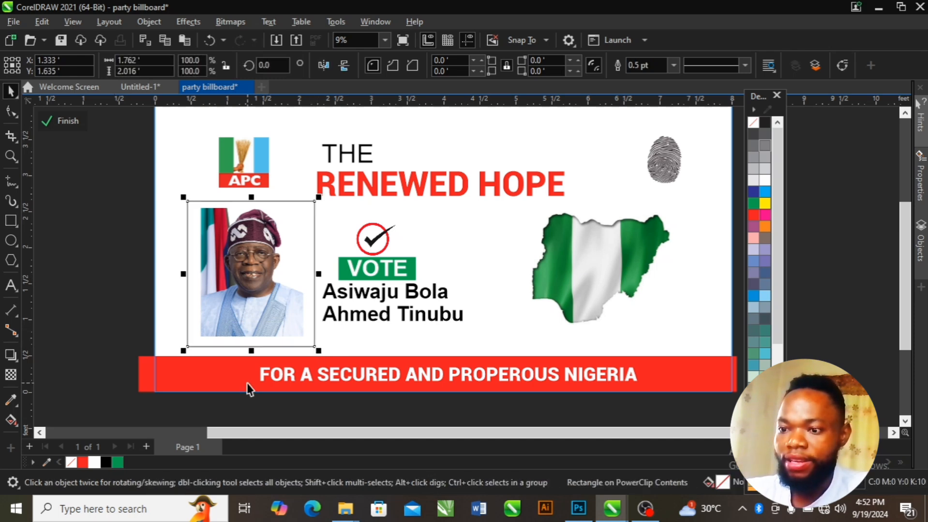
pyautogui.click(119, 462)
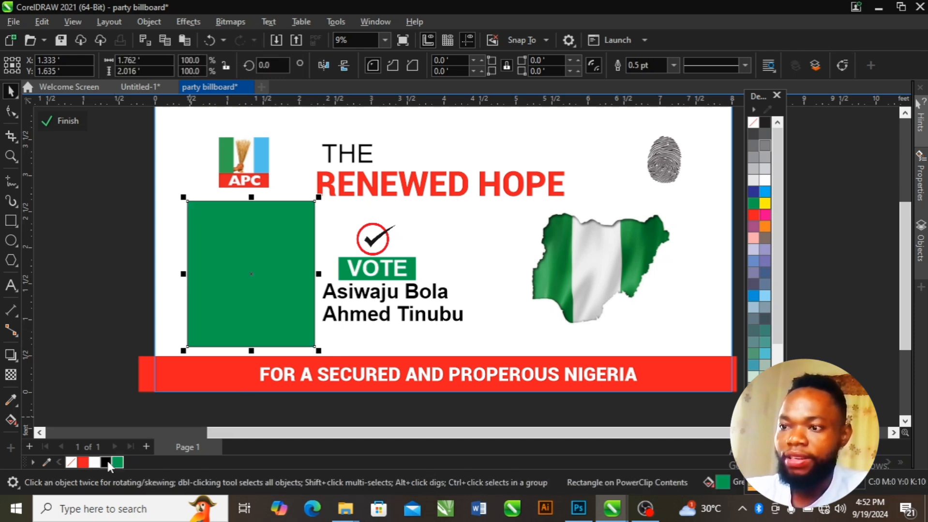
pyautogui.rightClick(73, 462)
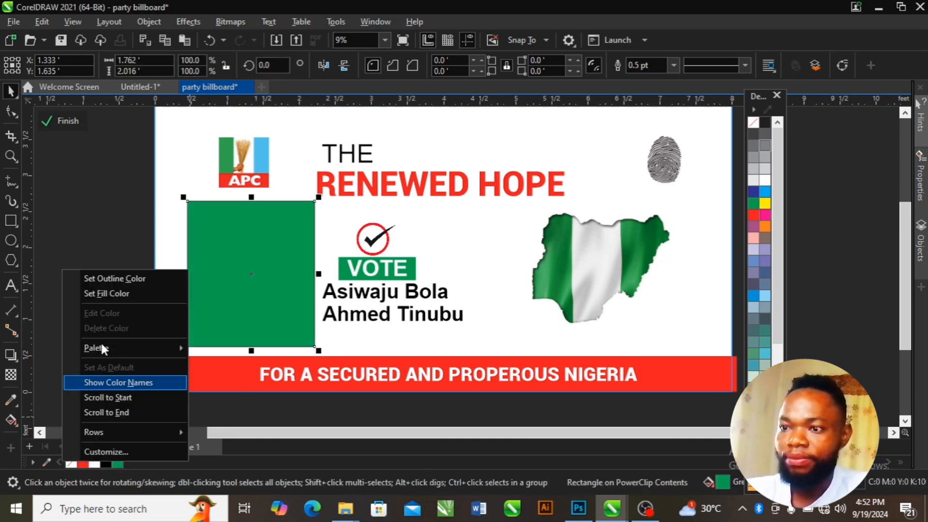
pyautogui.click(129, 279)
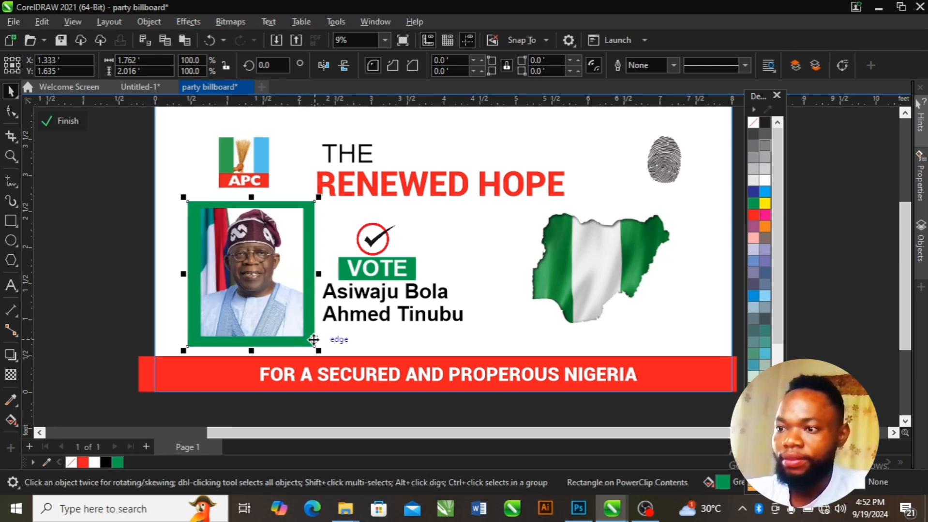
# Resize the green portrait frame to about 1.64 by 1.99 feet and centre the portrait within it.
pyautogui.moveTo(315, 349); pyautogui.dragTo(316, 345)
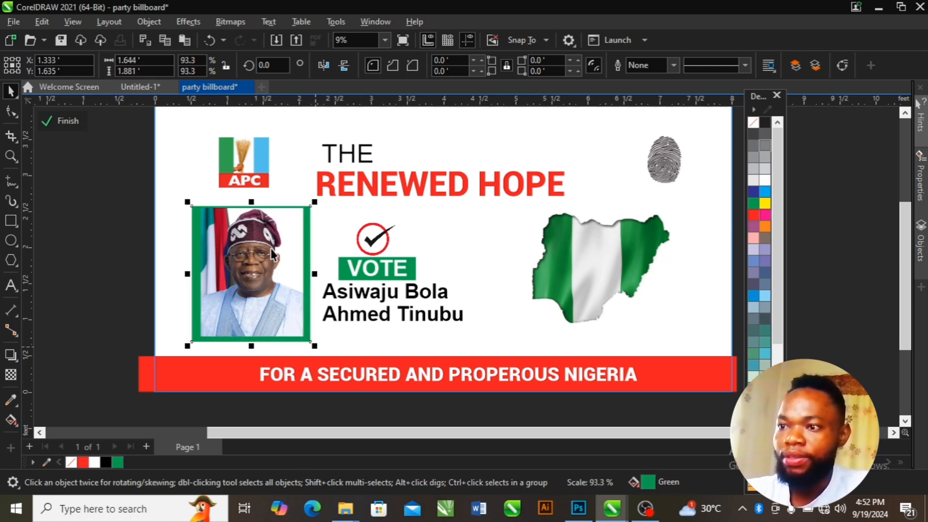
pyautogui.moveTo(251, 205); pyautogui.dragTo(251, 196)
pyautogui.click(260, 242)
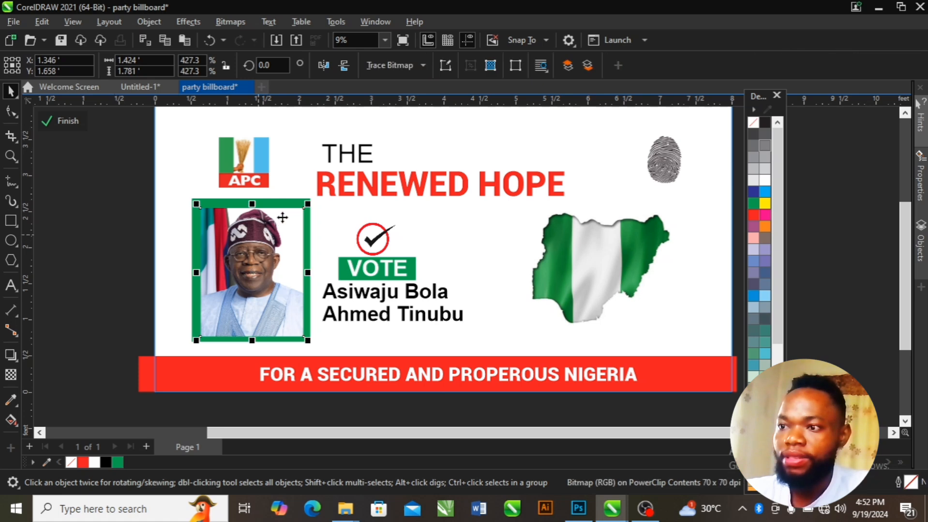
pyautogui.keyDown('shift'); pyautogui.click(292, 200); pyautogui.keyUp('shift')
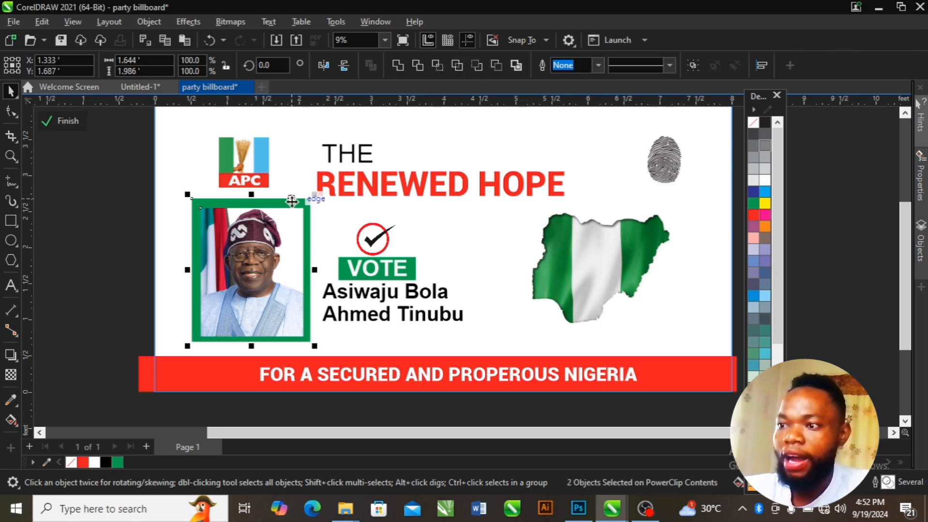
pyautogui.click(120, 295)
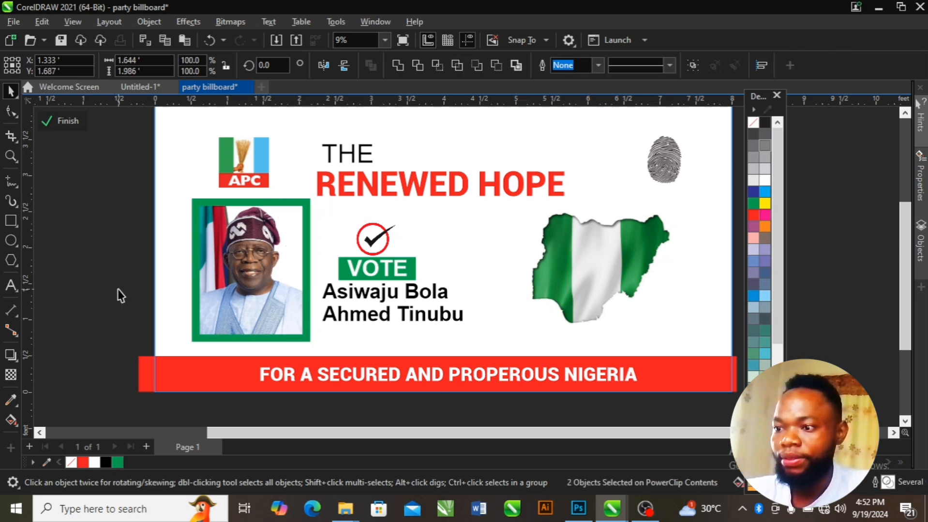
# Shift the VOTE label and candidate's name further right, and re-centre the check mark above the label.
pyautogui.moveTo(316, 415); pyautogui.dragTo(519, 222)
pyautogui.moveTo(307, 410); pyautogui.dragTo(499, 206)
pyautogui.moveTo(402, 290); pyautogui.dragTo(413, 290)
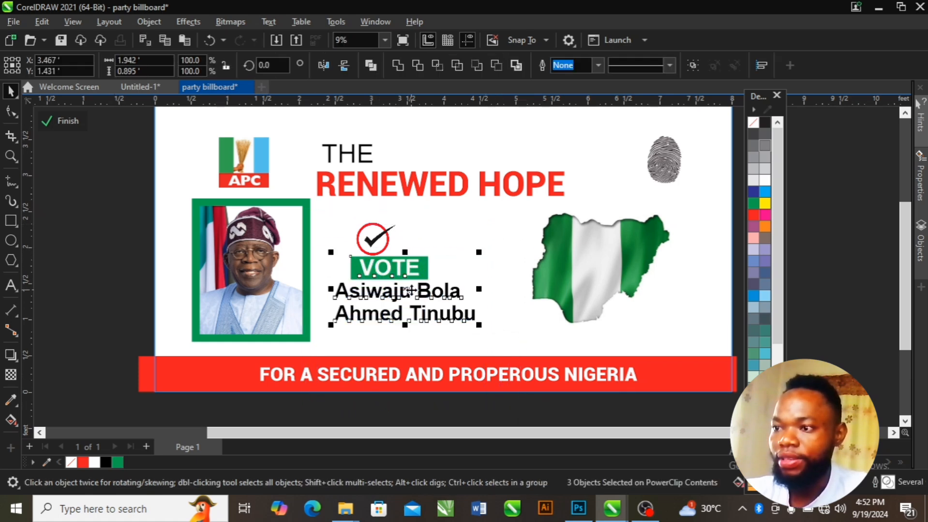
pyautogui.click(375, 238)
pyautogui.moveTo(376, 238); pyautogui.dragTo(390, 233)
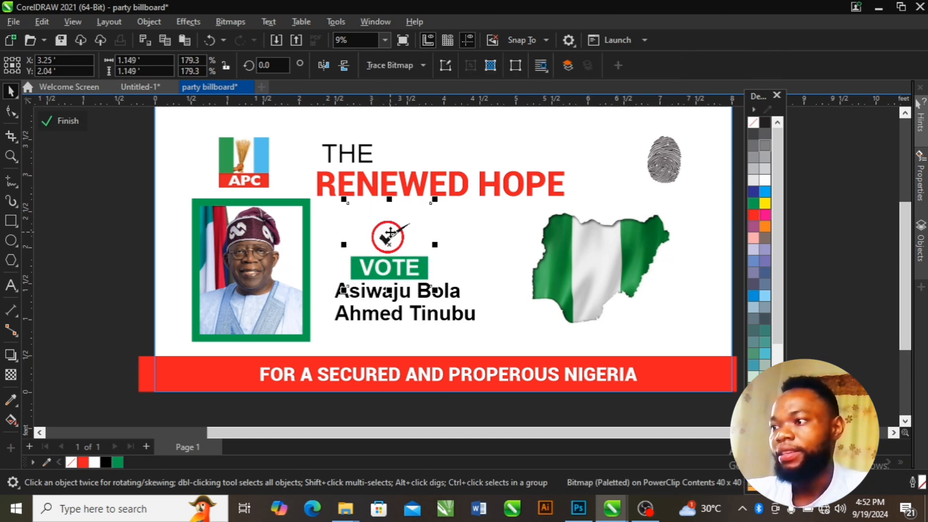
# Enlarge the flag map to about 2.54 by 2.09 feet and move it down and left, clear of the heading.
pyautogui.click(586, 269)
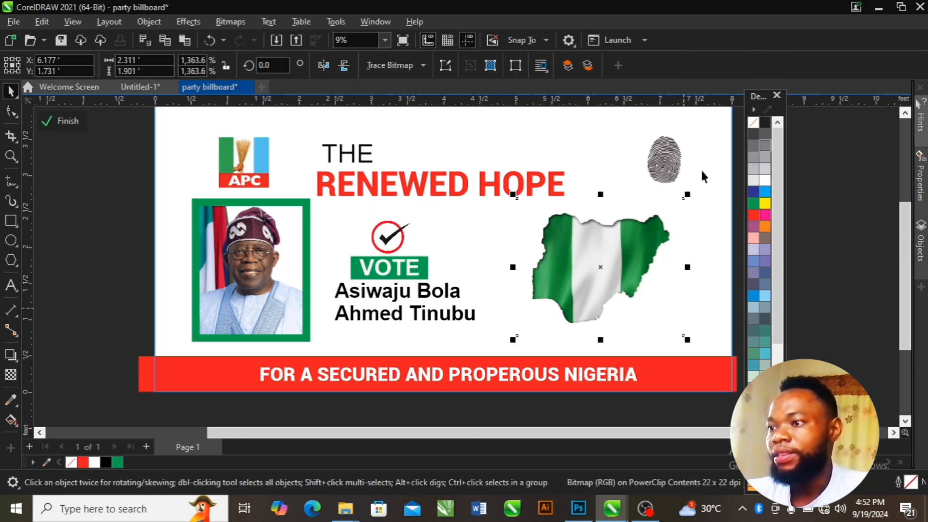
pyautogui.moveTo(687, 195); pyautogui.dragTo(711, 191)
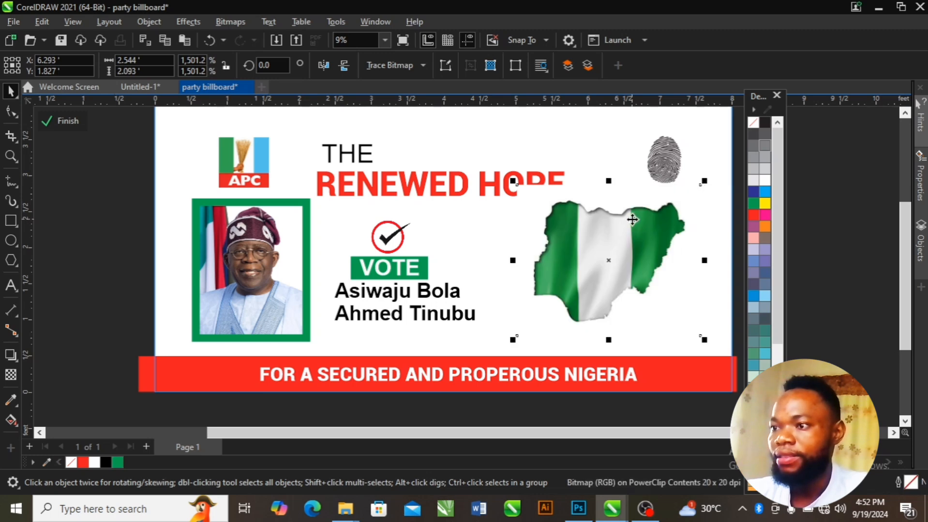
pyautogui.moveTo(630, 220); pyautogui.dragTo(616, 242)
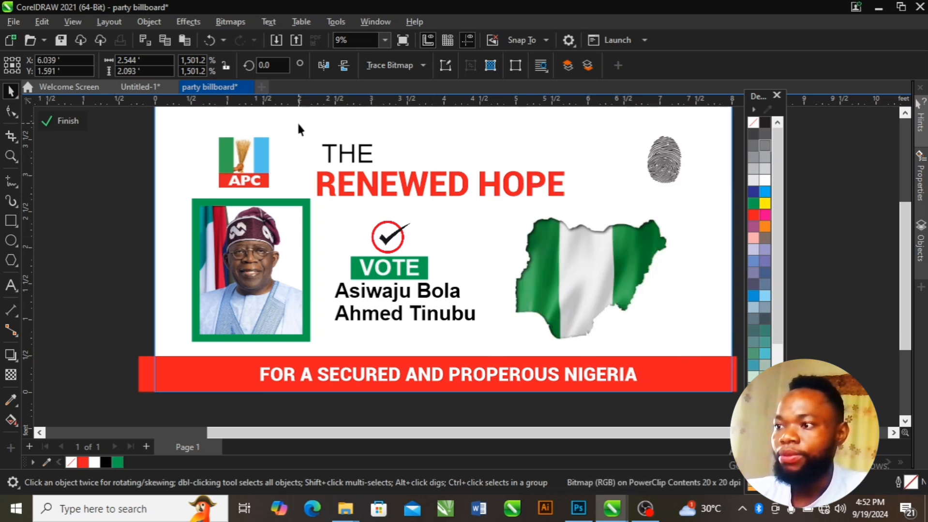
# Move the two-line heading up and right, and enlarge the check mark, VOTE label and candidate's name together to about 2.20 by 1.85 feet.
pyautogui.moveTo(297, 122); pyautogui.dragTo(575, 200)
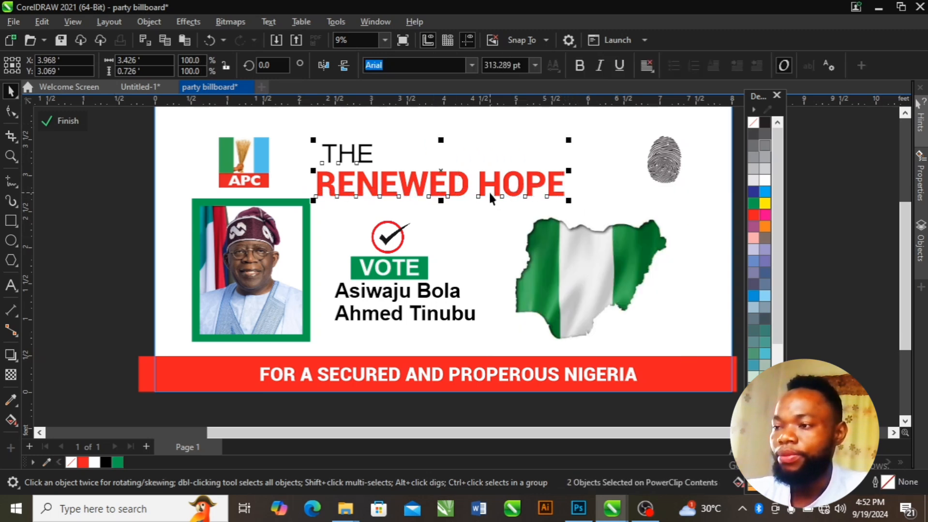
pyautogui.moveTo(491, 193); pyautogui.dragTo(507, 178)
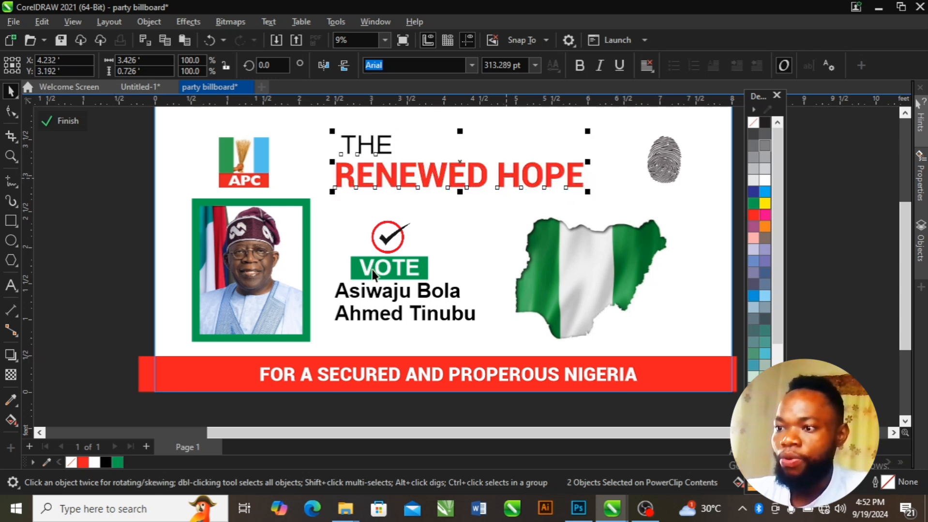
pyautogui.moveTo(281, 415); pyautogui.dragTo(502, 222)
pyautogui.moveTo(261, 407); pyautogui.dragTo(529, 189)
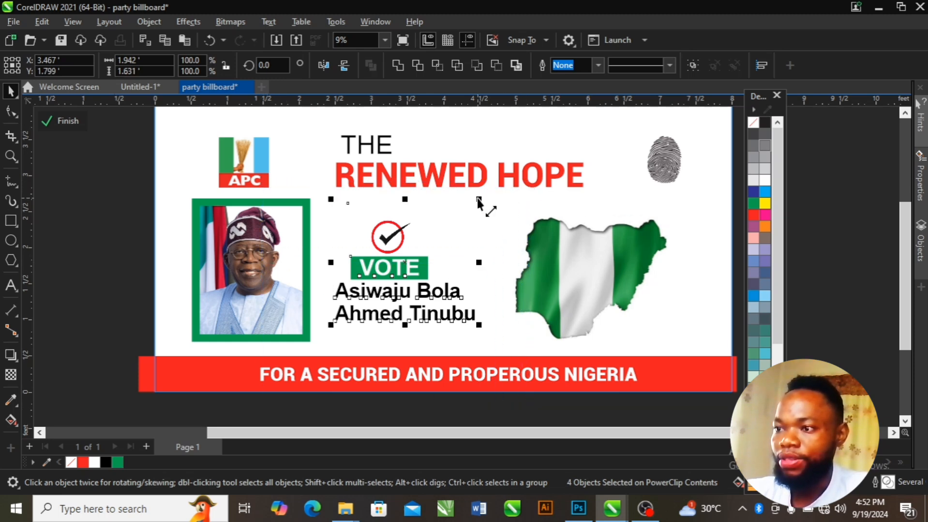
pyautogui.moveTo(479, 202); pyautogui.dragTo(499, 181)
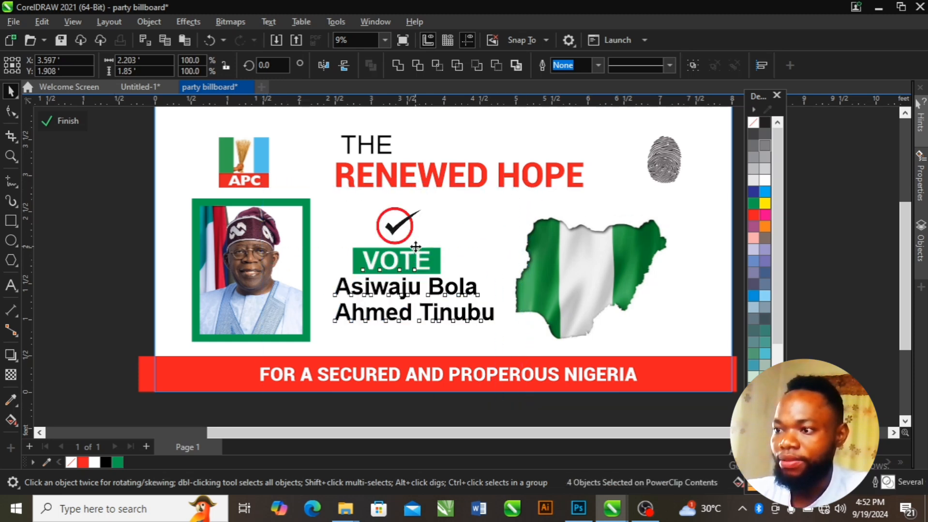
pyautogui.moveTo(415, 247); pyautogui.dragTo(416, 249)
# Shift the flag map up and right and enlarge it to about 2.80 by 2.30 feet.
pyautogui.click(592, 237)
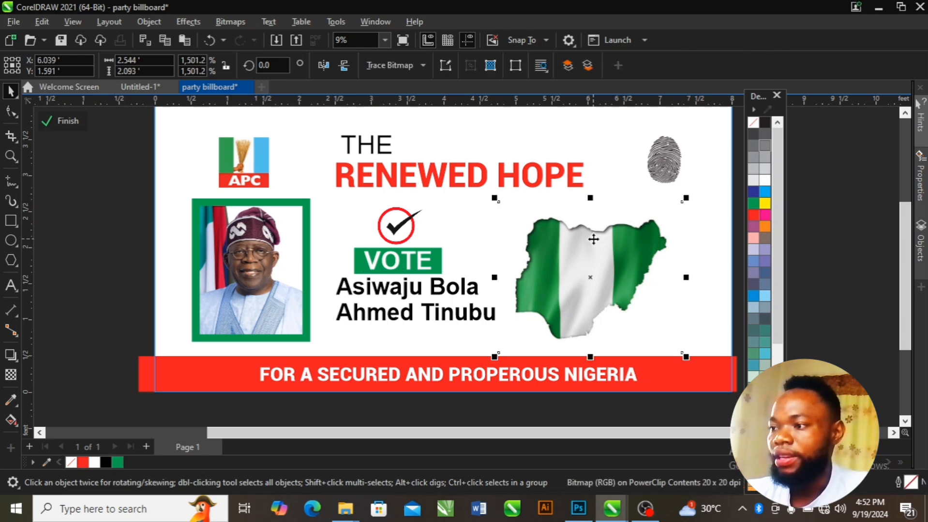
pyautogui.moveTo(594, 239); pyautogui.dragTo(612, 232)
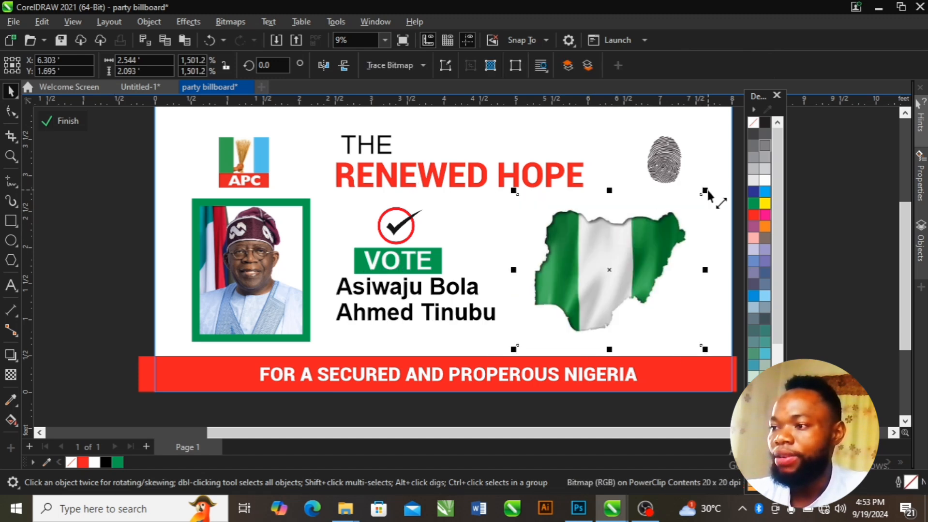
pyautogui.moveTo(705, 191); pyautogui.dragTo(721, 182)
pyautogui.moveTo(654, 215); pyautogui.dragTo(638, 234)
# Move the fingerprint slightly left and down, and place the RENEWED HOPE heading in front of the flag map.
pyautogui.click(675, 149)
pyautogui.moveTo(666, 157); pyautogui.dragTo(652, 163)
pyautogui.click(602, 242)
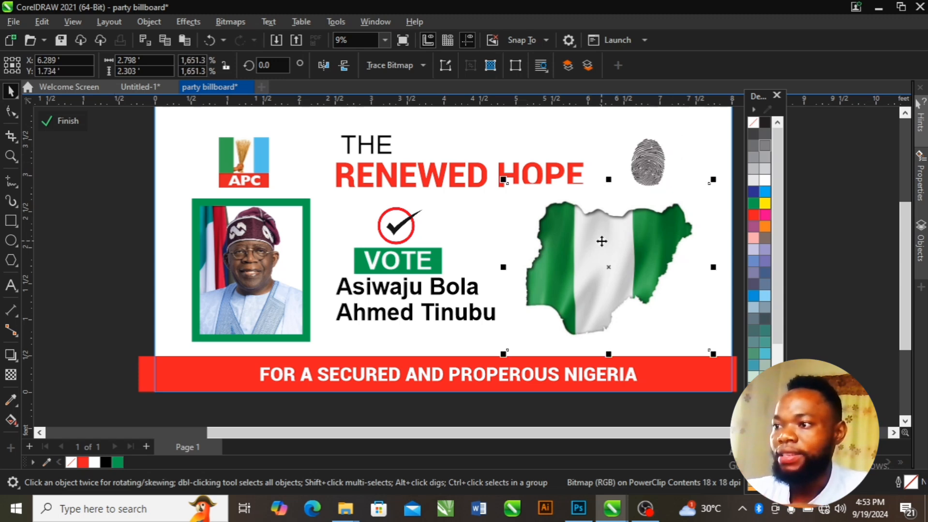
pyautogui.click(518, 170)
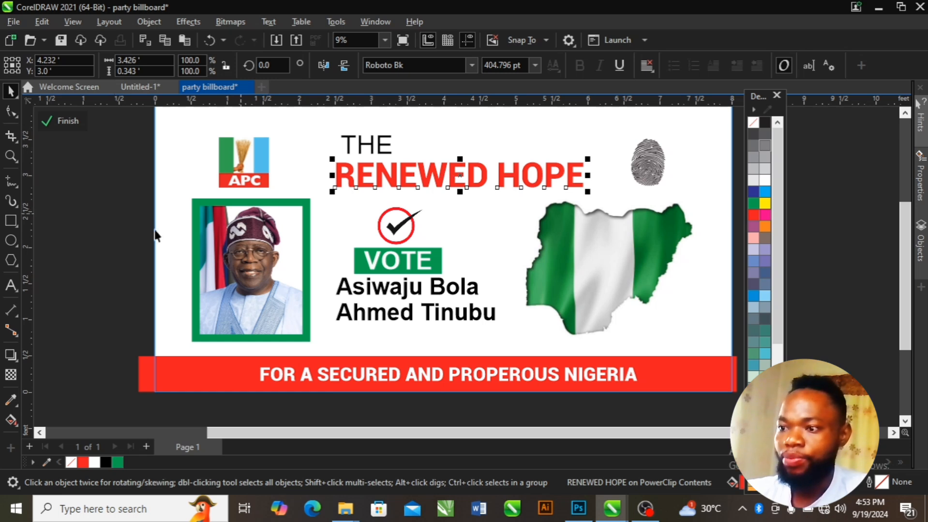
pyautogui.click(68, 222)
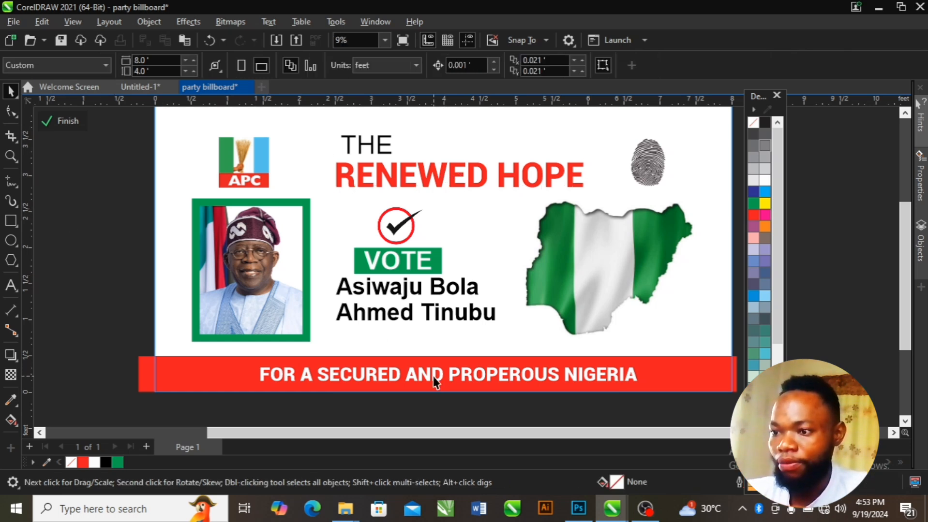
# Enlarge the slogan in the red band about its centre to about 6.49 by 0.24 feet.
pyautogui.click(261, 375)
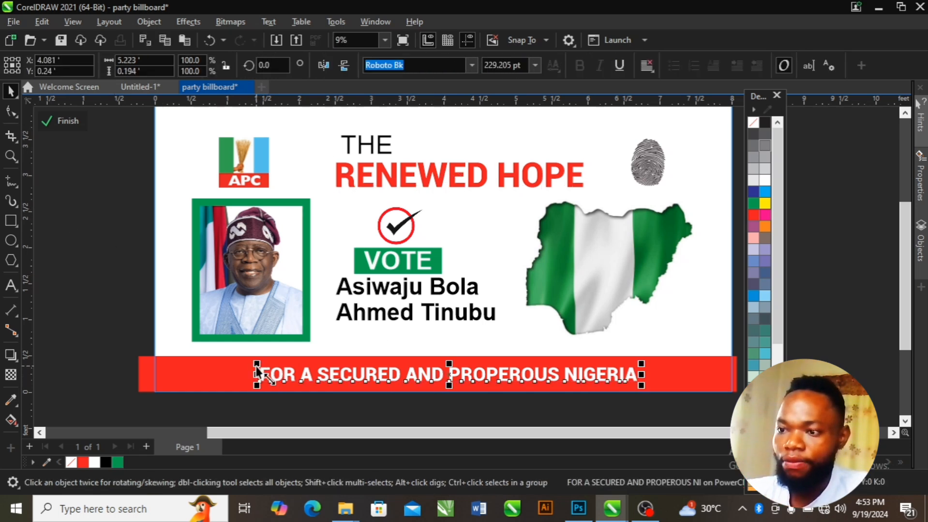
pyautogui.moveTo(257, 365); pyautogui.dragTo(213, 357)
pyautogui.click(99, 296)
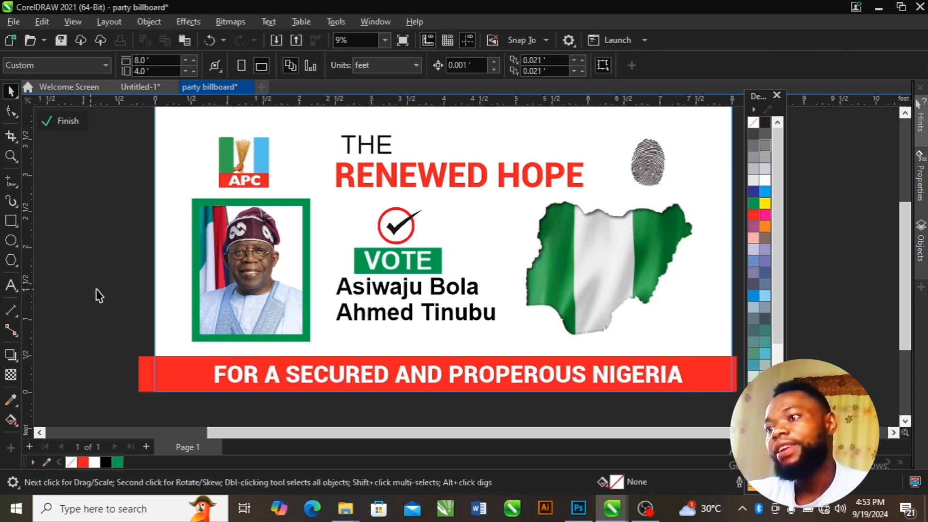
pyautogui.click(464, 377)
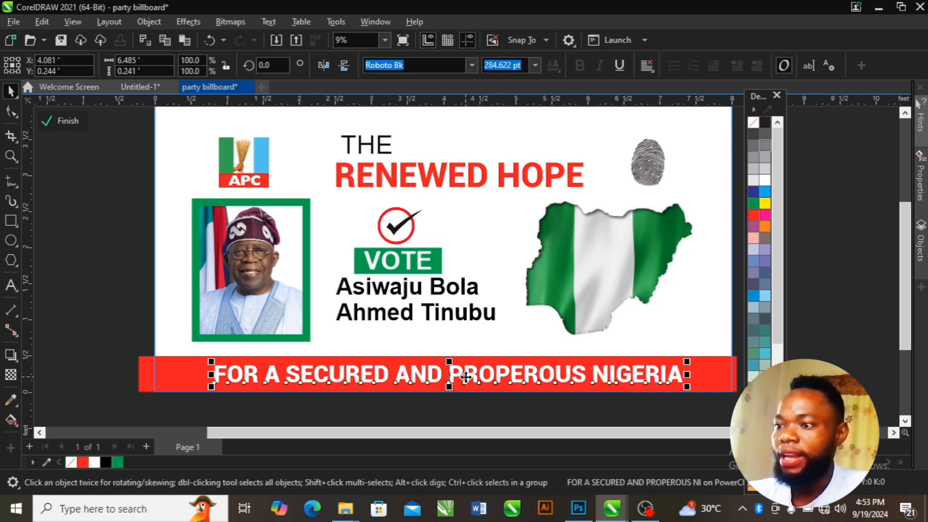
# Nudge the candidate's name slightly down to widen the gap below the VOTE label.
pyautogui.click(412, 321)
pyautogui.press('Down')
pyautogui.press('Down')
pyautogui.press('Down')
pyautogui.press('Down')
pyautogui.press('Down')
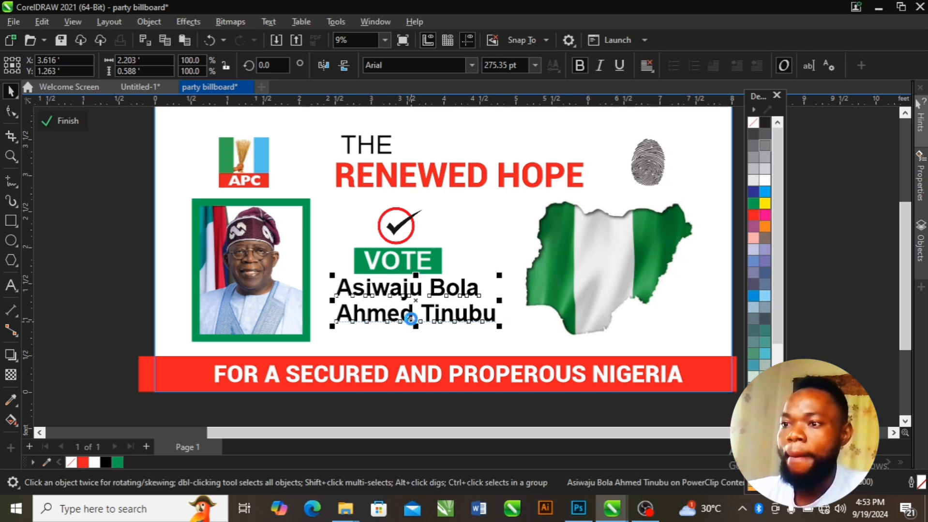
pyautogui.press('Down')
pyautogui.press('Down')
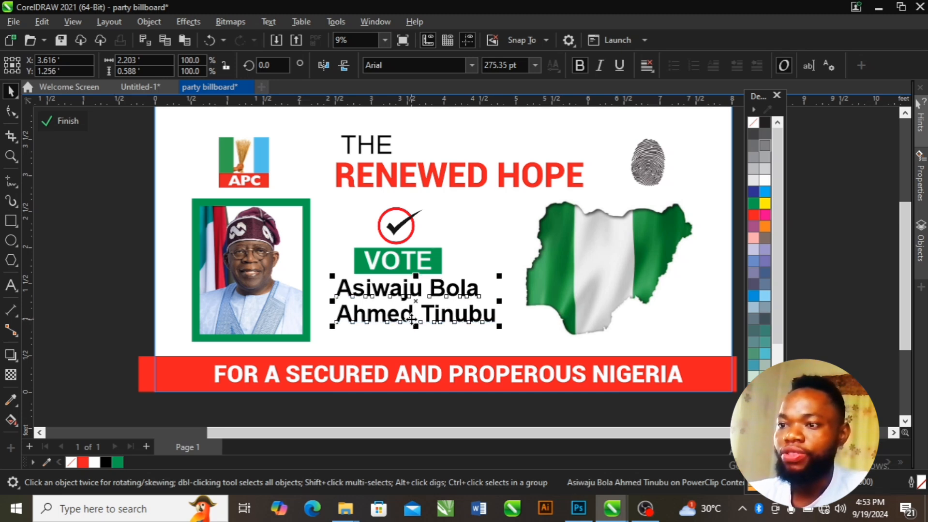
pyautogui.click(75, 295)
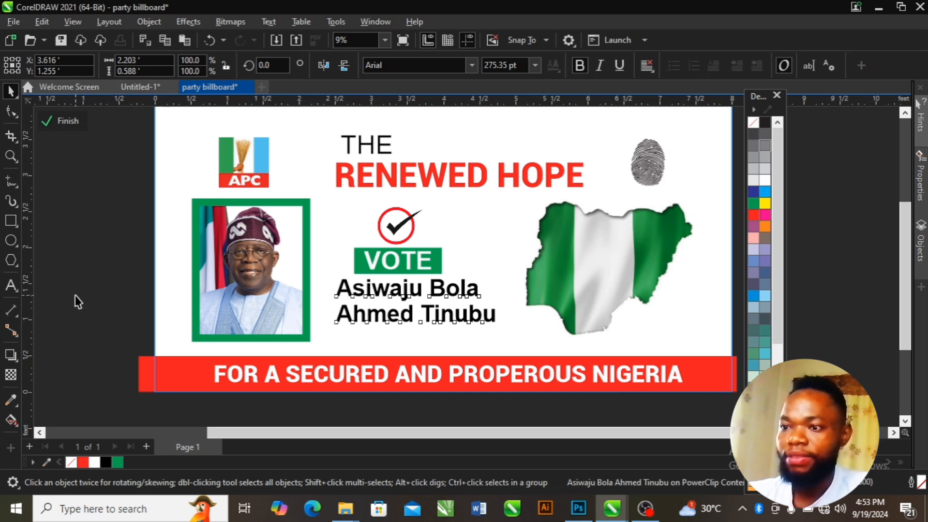
# Finish editing the PowerClip contents and preview the completed billboard full screen.
pyautogui.click(48, 119)
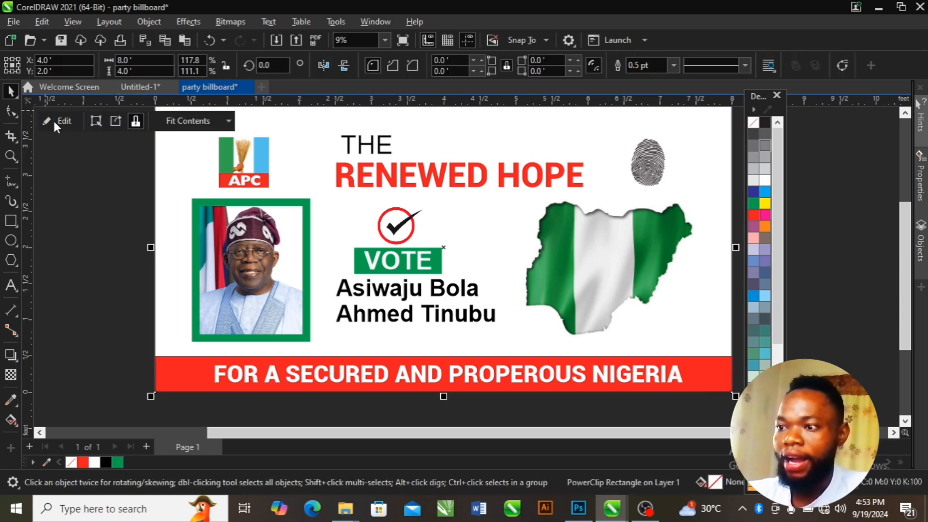
pyautogui.click(124, 300)
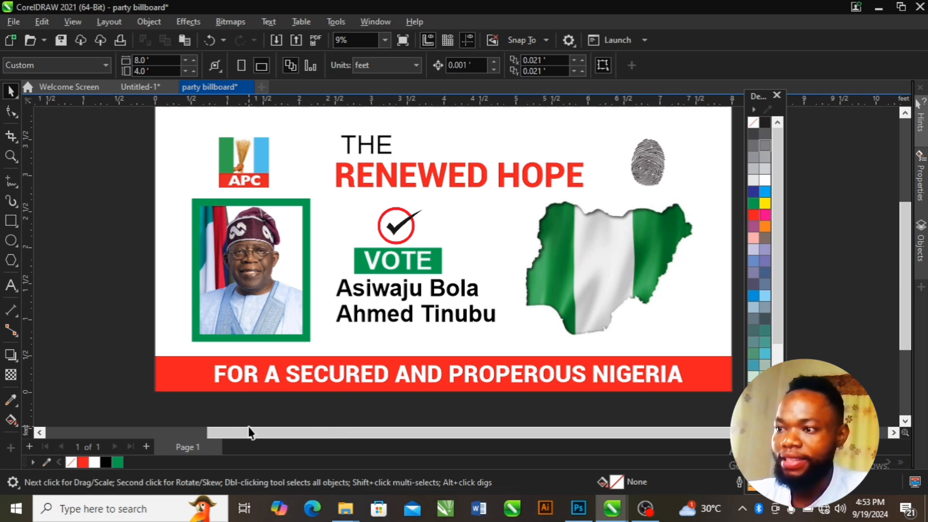
pyautogui.moveTo(249, 428); pyautogui.dragTo(283, 432)
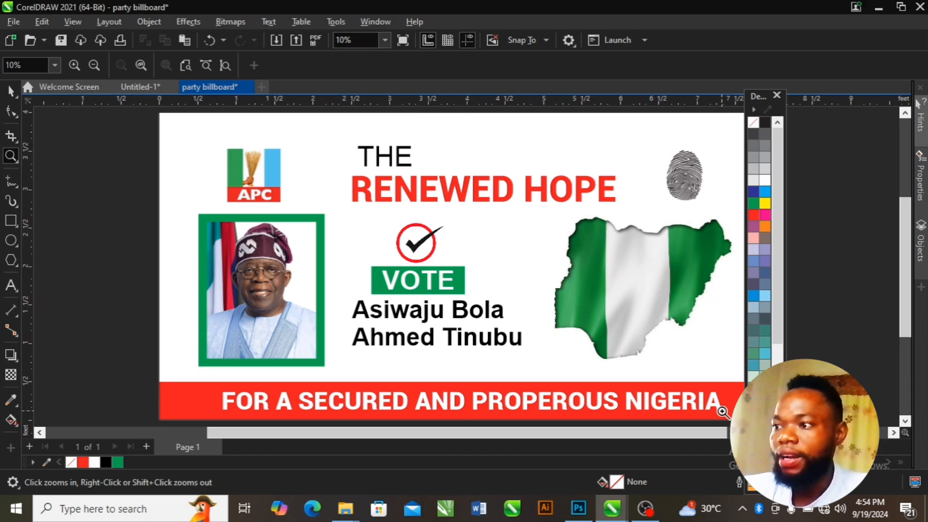
pyautogui.press('F9')
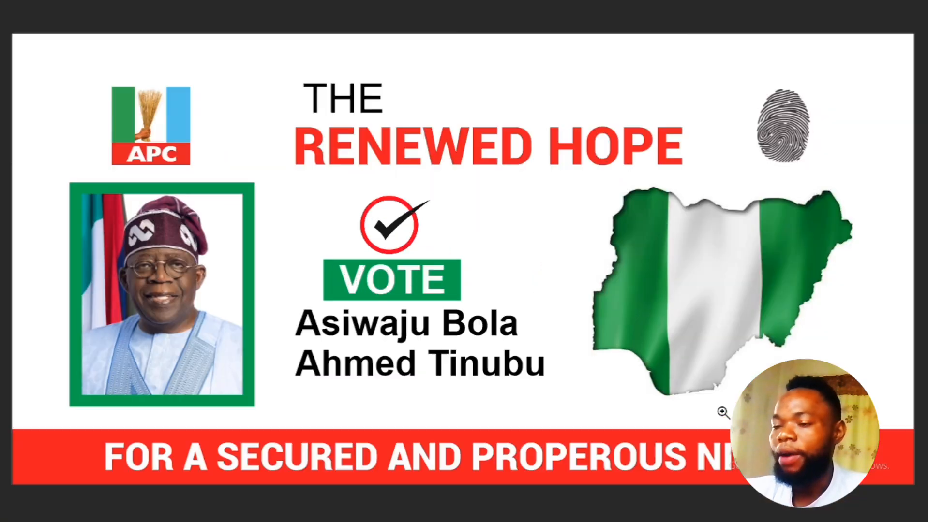